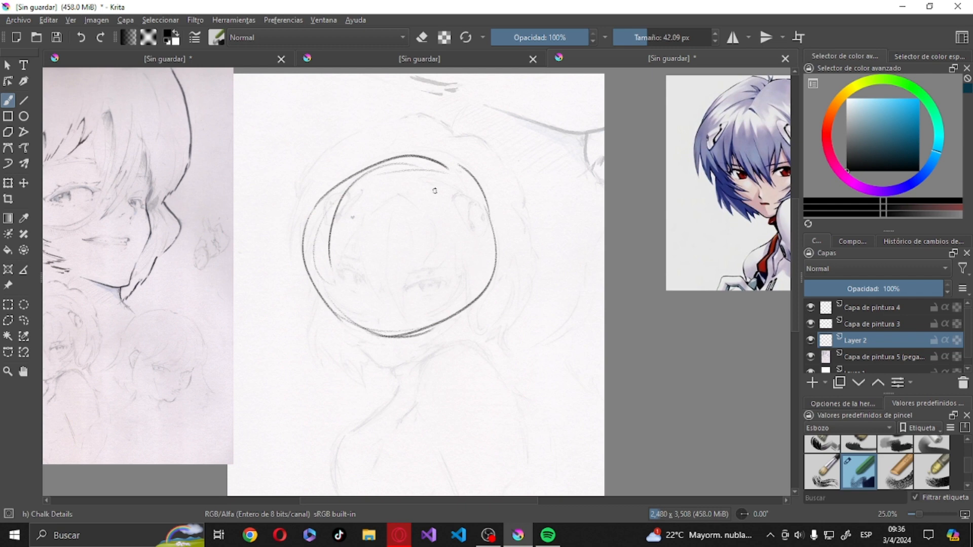
Draw a vertical centre line and a curved eye line across the head circle.
left_click_drag(389, 205, 387, 363)
left_click_drag(333, 266, 408, 278)
left_click_drag(482, 258, 303, 254)
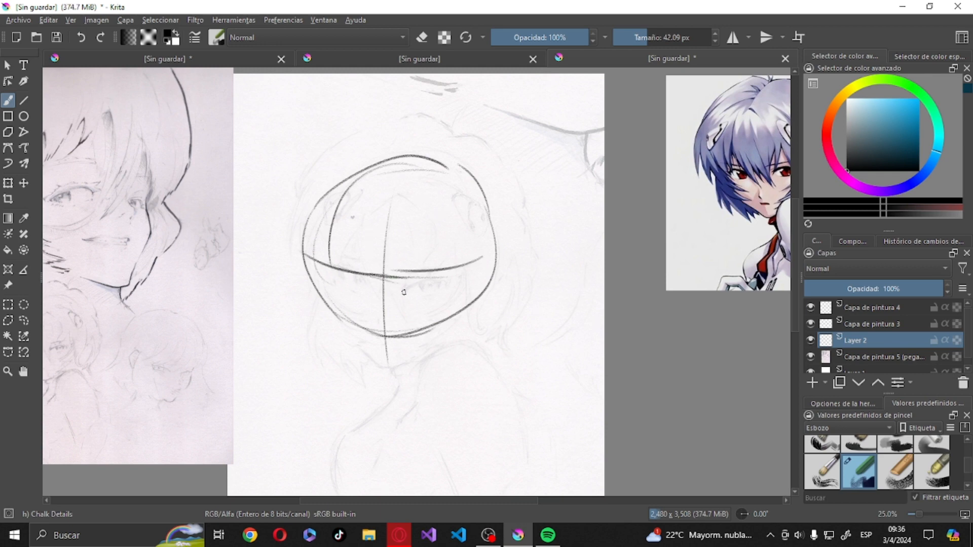
Sketch the two eyes below the eye line, the jaw and chin curve, and the ear over the faint scanned drawing.
left_click_drag(407, 287, 440, 280)
left_click_drag(441, 283, 438, 291)
left_click_drag(420, 294, 431, 294)
left_click_drag(362, 281, 353, 278)
mouse_move(357, 344)
left_mouse_down()
mouse_move(378, 363)
mouse_move(405, 366)
mouse_move(446, 338)
left_mouse_up()
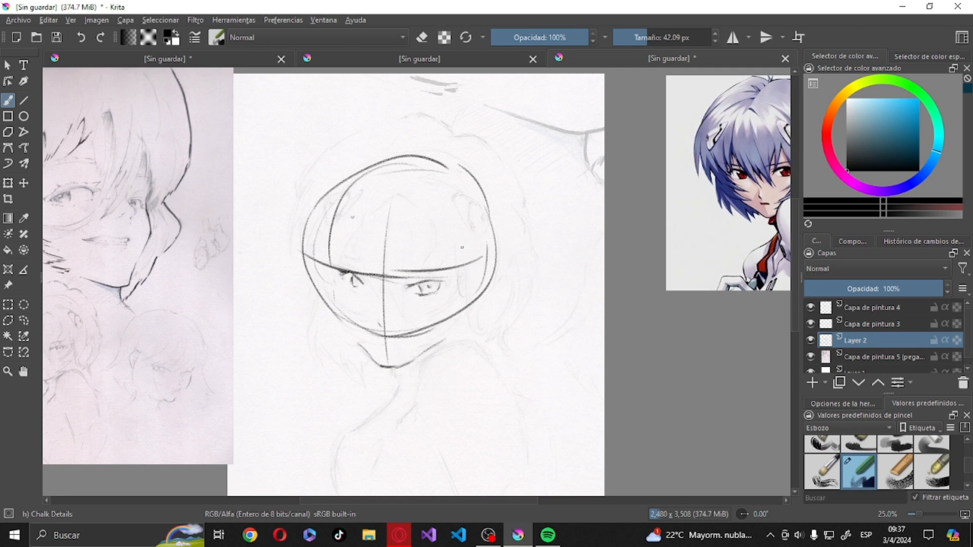
mouse_move(472, 261)
left_mouse_down()
mouse_move(484, 250)
mouse_move(474, 291)
mouse_move(488, 277)
mouse_move(482, 271)
left_mouse_up()
Set the opacity of the pasted scan layer, Capa de pintura 5, to 55%.
left_click(837, 357)
left_click_drag(889, 287, 907, 290)
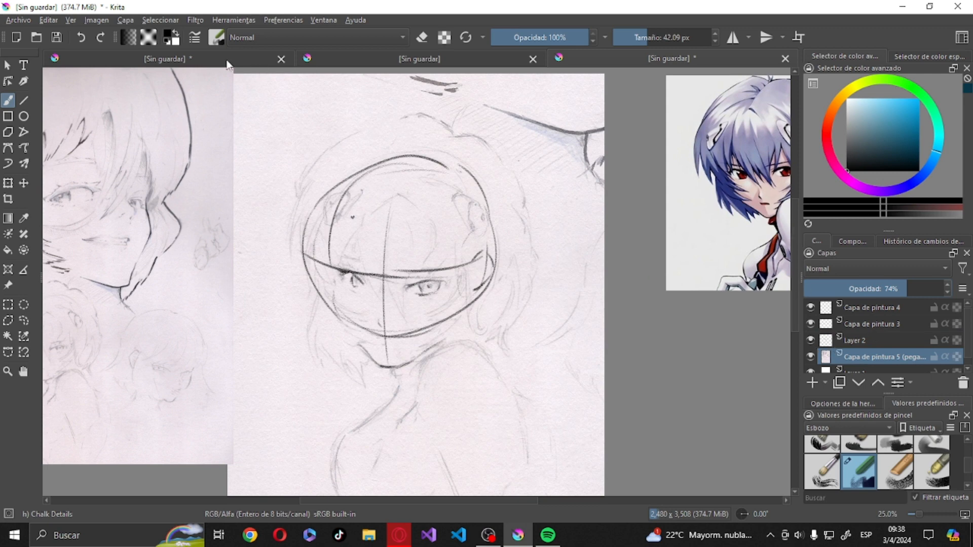
left_click(217, 38)
left_click(513, 193)
left_click_drag(902, 288, 880, 287)
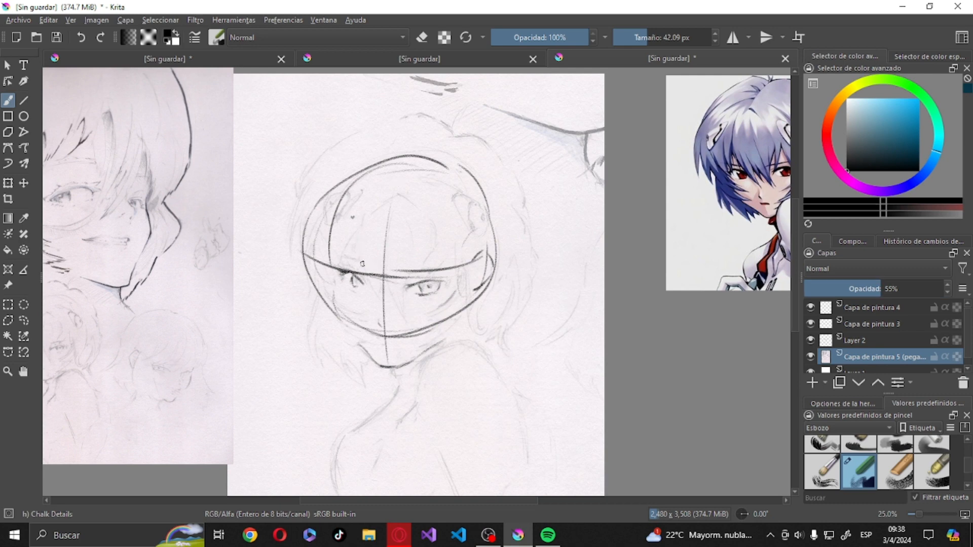
Trace the pointed fringe strands between and over the eyes, plus the strands beside the right-hand eye and cheek.
mouse_move(357, 236)
left_mouse_down()
mouse_move(380, 301)
mouse_move(376, 287)
mouse_move(395, 304)
mouse_move(386, 282)
mouse_move(406, 323)
left_mouse_up()
left_click_drag(398, 278, 403, 311)
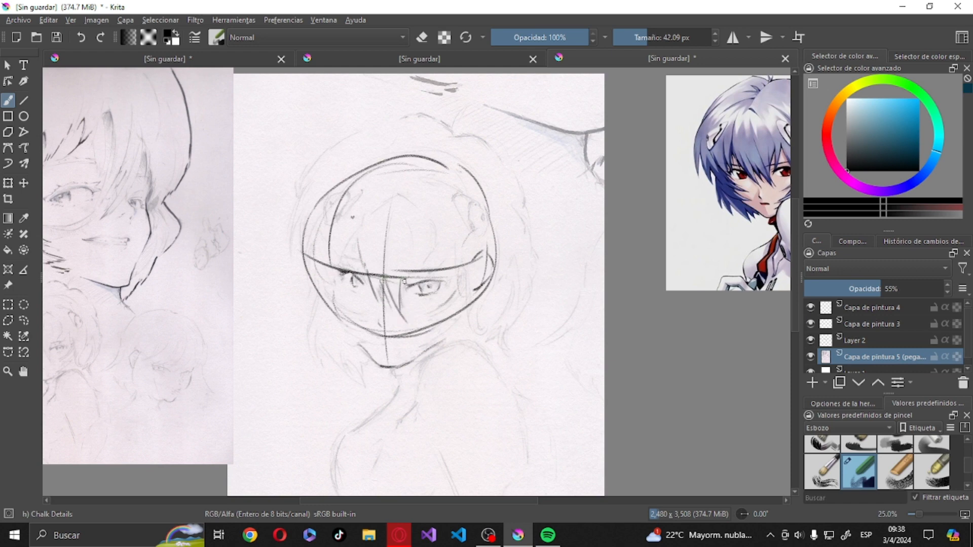
left_click_drag(417, 258, 400, 289)
left_click_drag(425, 248, 409, 283)
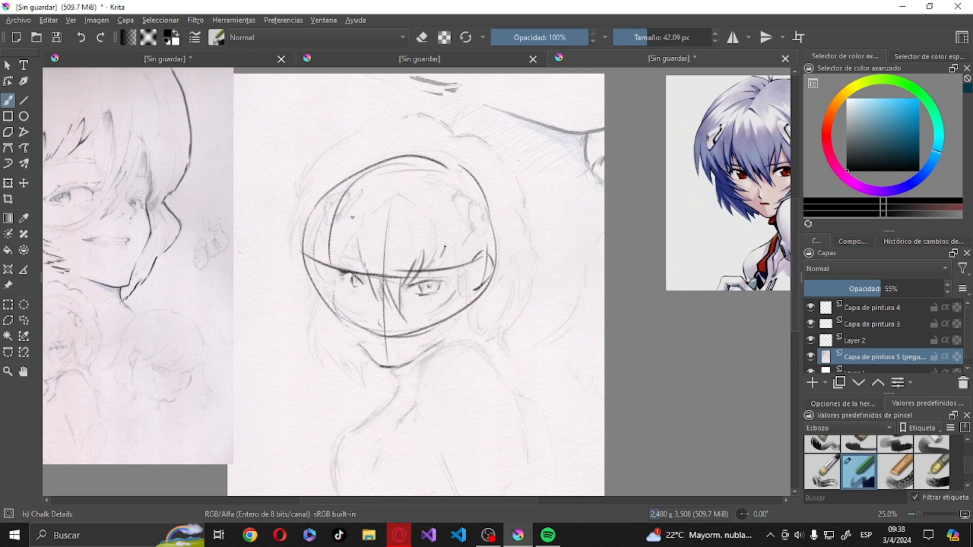
mouse_move(446, 248)
left_mouse_down()
mouse_move(454, 284)
mouse_move(448, 259)
mouse_move(450, 289)
mouse_move(416, 339)
mouse_move(445, 327)
mouse_move(434, 349)
left_mouse_up()
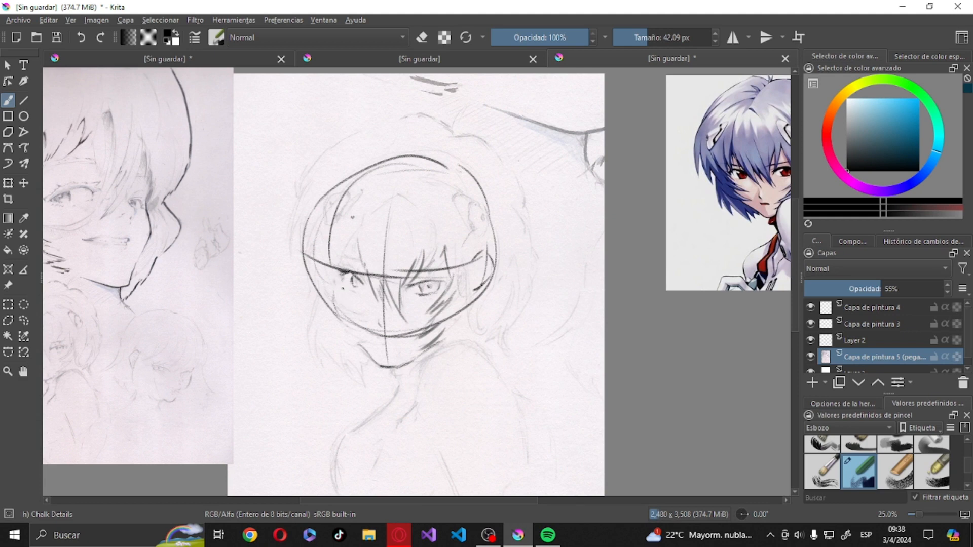
Trace the hair strands around the left-hand eye and cheek, and the lower side lock hanging beside the jaw.
mouse_move(357, 229)
left_mouse_down()
mouse_move(343, 271)
mouse_move(343, 248)
mouse_move(344, 277)
mouse_move(345, 237)
mouse_move(340, 246)
mouse_move(339, 268)
left_mouse_up()
left_click_drag(346, 245, 344, 272)
left_click_drag(333, 279, 362, 319)
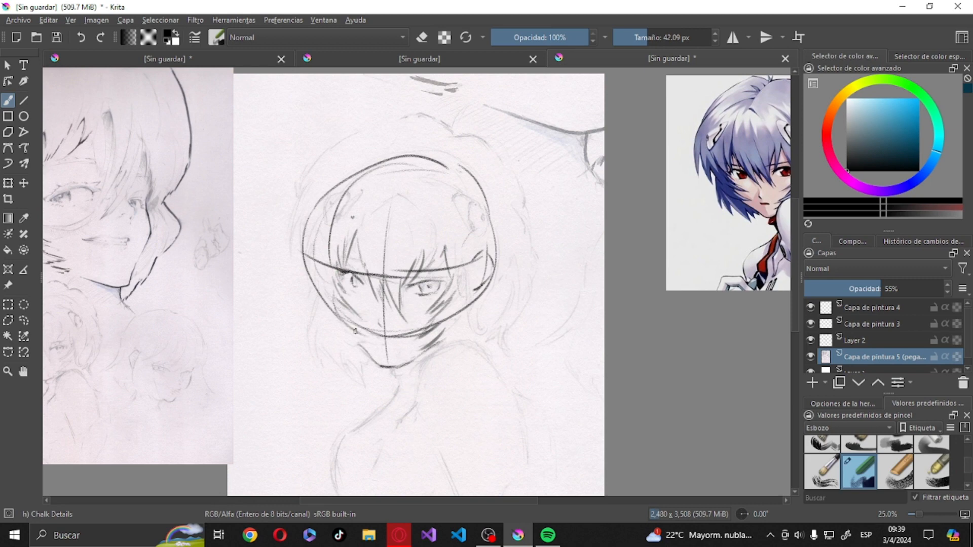
left_click_drag(342, 334, 369, 346)
mouse_move(314, 303)
left_mouse_down()
mouse_move(310, 354)
mouse_move(323, 370)
left_mouse_up()
left_click_drag(322, 335, 366, 380)
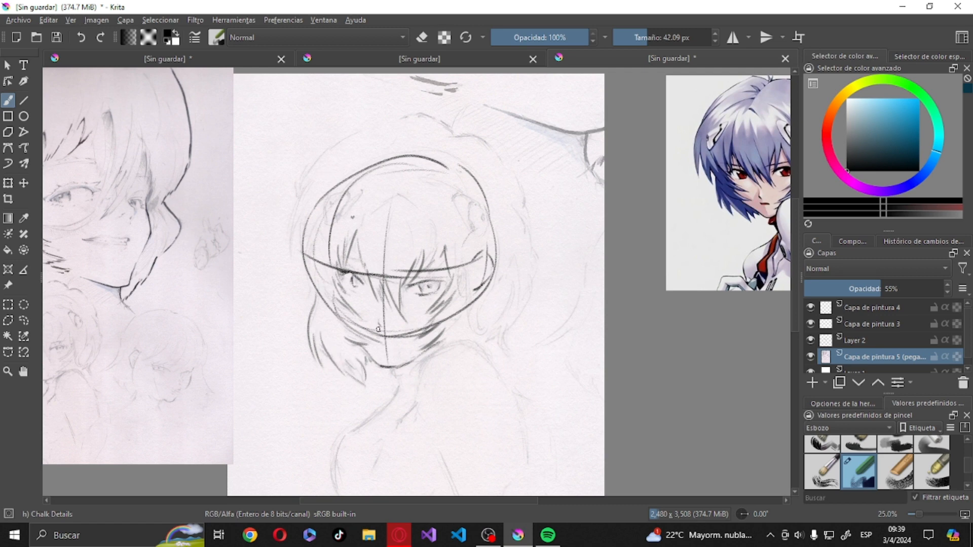
Draw the outer hair contour up the left side of the head and over the crown to the parting notch.
left_click_drag(303, 178, 296, 293)
left_click_drag(301, 233, 310, 270)
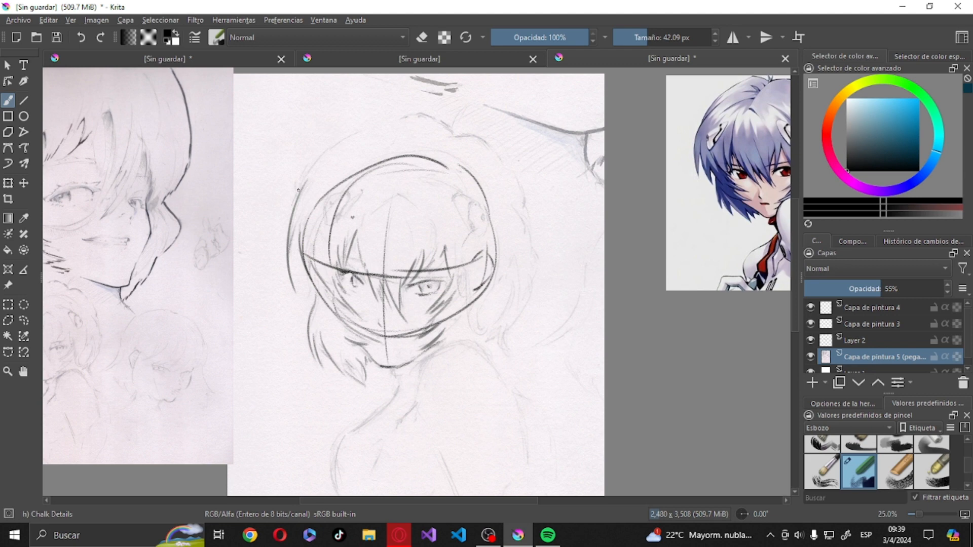
mouse_move(298, 190)
left_mouse_down()
mouse_move(341, 143)
mouse_move(377, 132)
left_mouse_up()
mouse_move(326, 151)
left_mouse_down()
mouse_move(428, 120)
mouse_move(451, 133)
left_mouse_up()
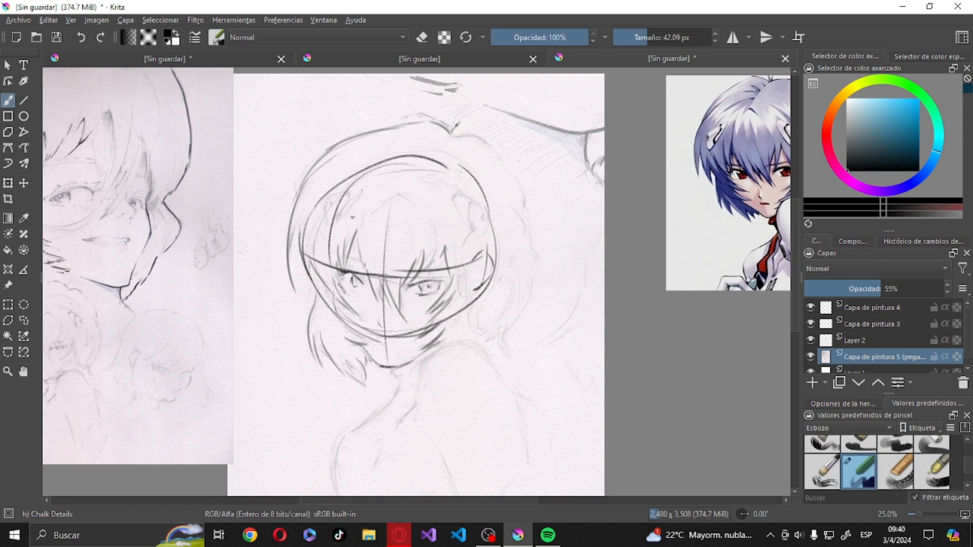
left_click_drag(448, 133, 489, 136)
Trace the contours of both shoulders below the head, following the scanned sketch.
mouse_move(467, 341)
left_mouse_down()
mouse_move(488, 348)
mouse_move(509, 403)
left_mouse_up()
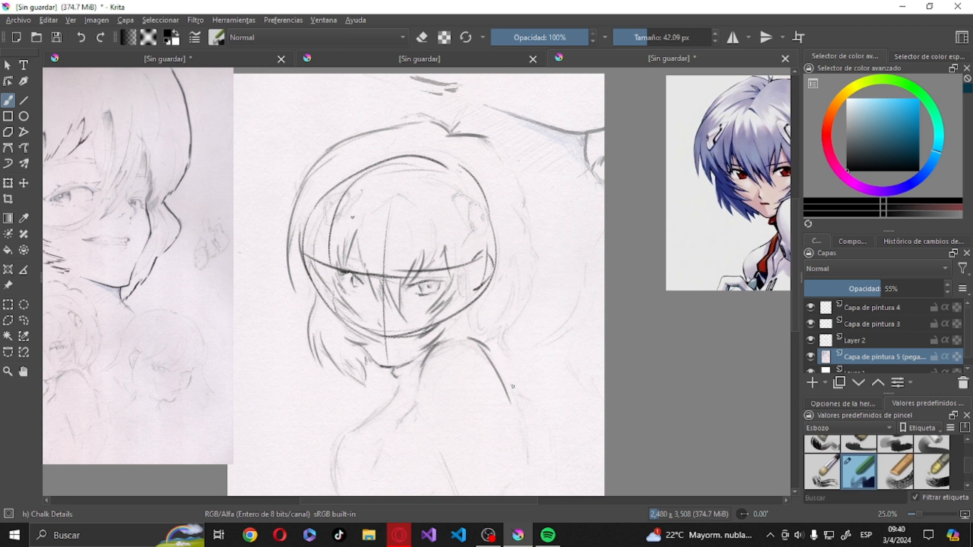
mouse_move(498, 367)
left_mouse_down()
mouse_move(526, 385)
mouse_move(552, 439)
left_mouse_up()
left_click_drag(344, 437, 376, 417)
Move the coloured character reference fully into view beside the canvas, and shift the pencil sketch reference up and towards the drawing.
left_click(8, 286)
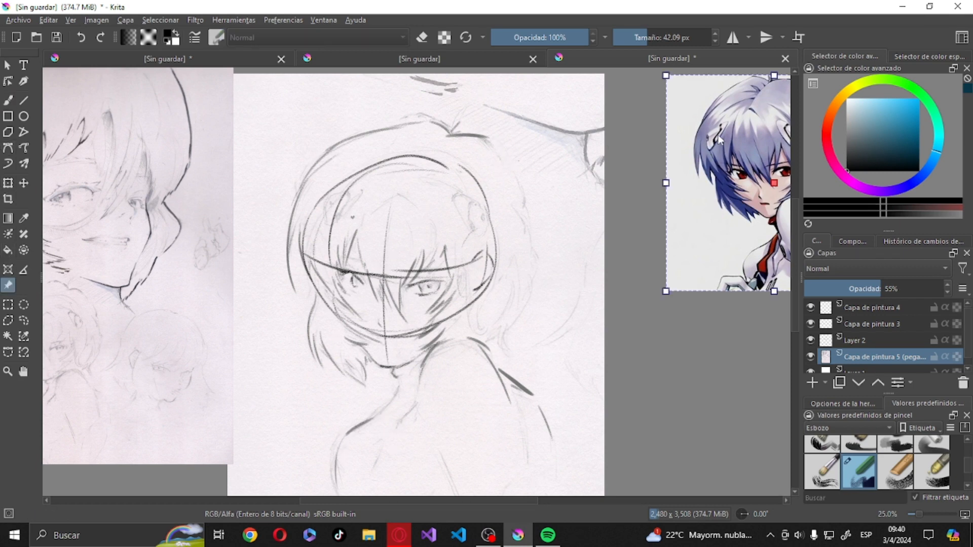
left_click_drag(745, 119, 685, 115)
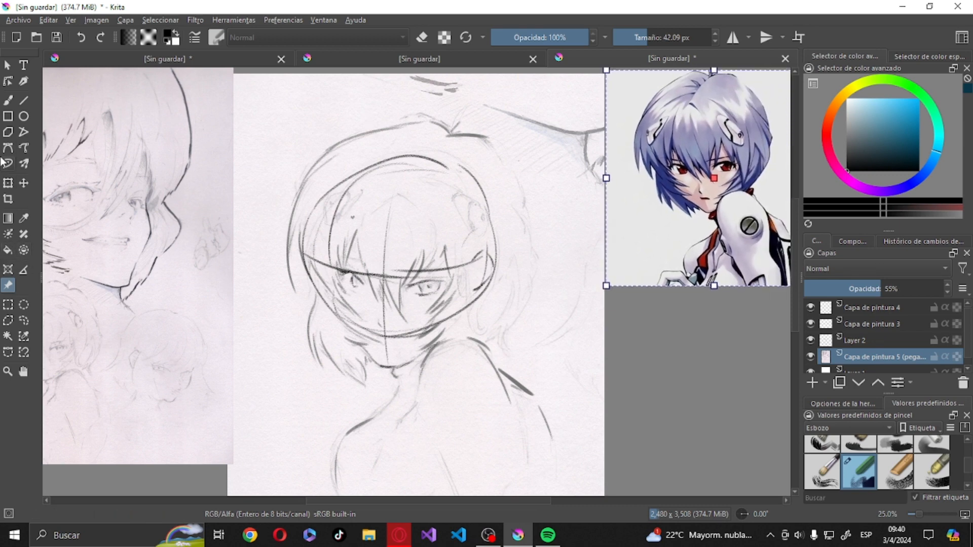
left_click(84, 215)
left_click_drag(85, 215, 116, 178)
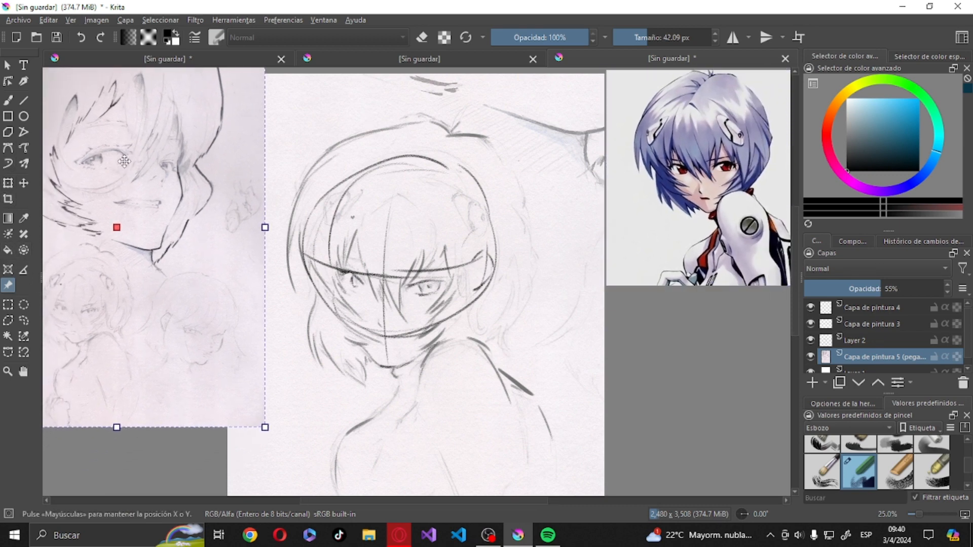
Draw the right-hand hair contour with the brush, including its pointed tips, the lower lock and the strand near the ear.
left_click(8, 100)
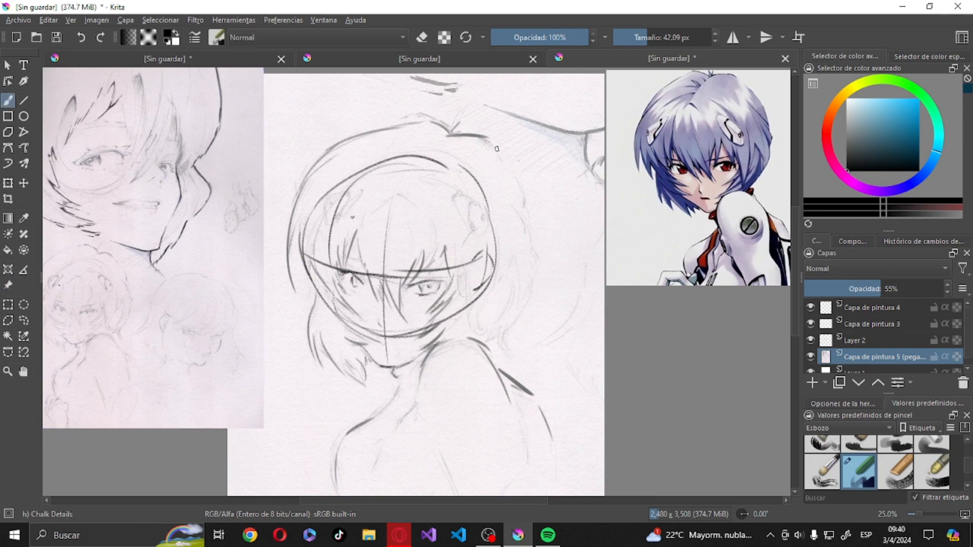
mouse_move(520, 187)
left_mouse_down()
mouse_move(529, 231)
mouse_move(522, 219)
mouse_move(542, 244)
mouse_move(502, 160)
mouse_move(525, 256)
mouse_move(525, 279)
mouse_move(519, 250)
mouse_move(525, 327)
mouse_move(534, 291)
mouse_move(526, 308)
mouse_move(529, 293)
mouse_move(473, 338)
left_mouse_up()
left_click_drag(508, 246, 525, 281)
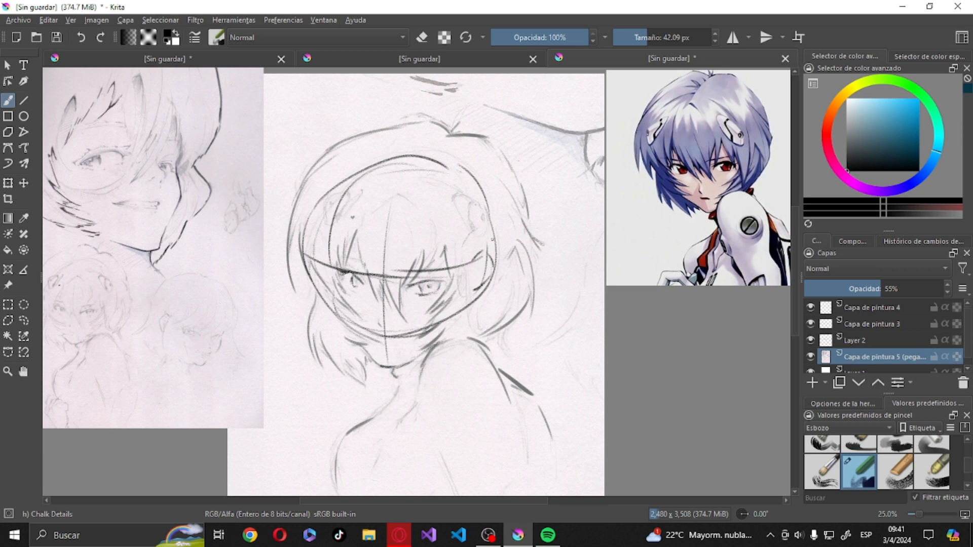
mouse_move(491, 245)
left_mouse_down()
mouse_move(482, 274)
mouse_move(496, 249)
mouse_move(467, 312)
mouse_move(460, 277)
mouse_move(460, 339)
mouse_move(495, 267)
left_mouse_up()
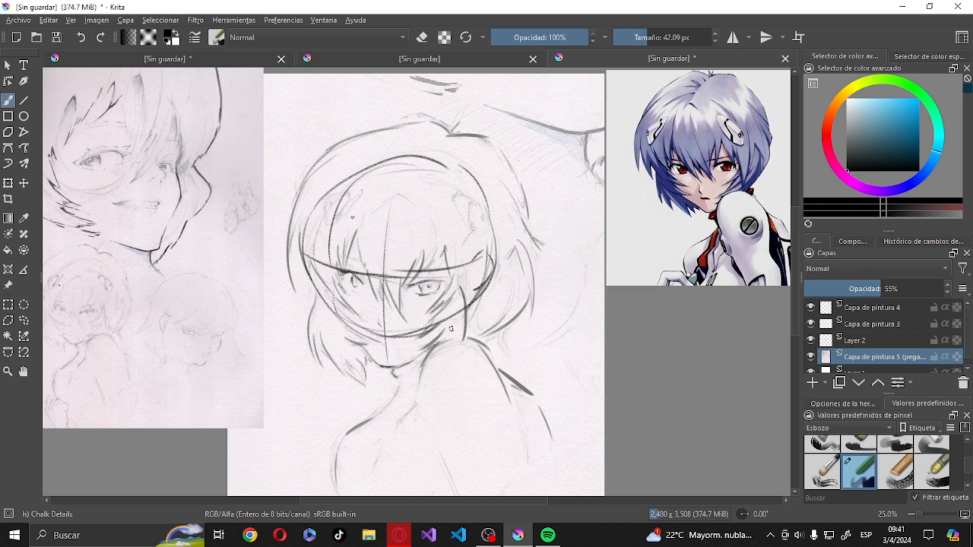
Draw the dark fringe strand at the middle of the forehead and outline the two hair clips.
left_click_drag(388, 197, 401, 182)
mouse_move(415, 172)
left_mouse_down()
mouse_move(435, 228)
mouse_move(481, 202)
mouse_move(489, 229)
left_mouse_up()
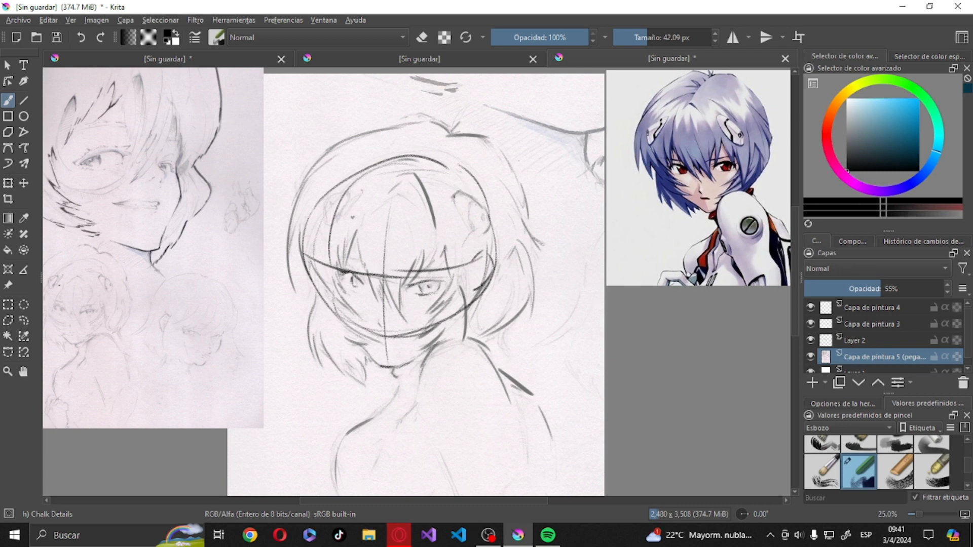
left_click_drag(453, 195, 472, 232)
mouse_move(325, 224)
left_mouse_down()
mouse_move(352, 185)
mouse_move(322, 217)
left_mouse_up()
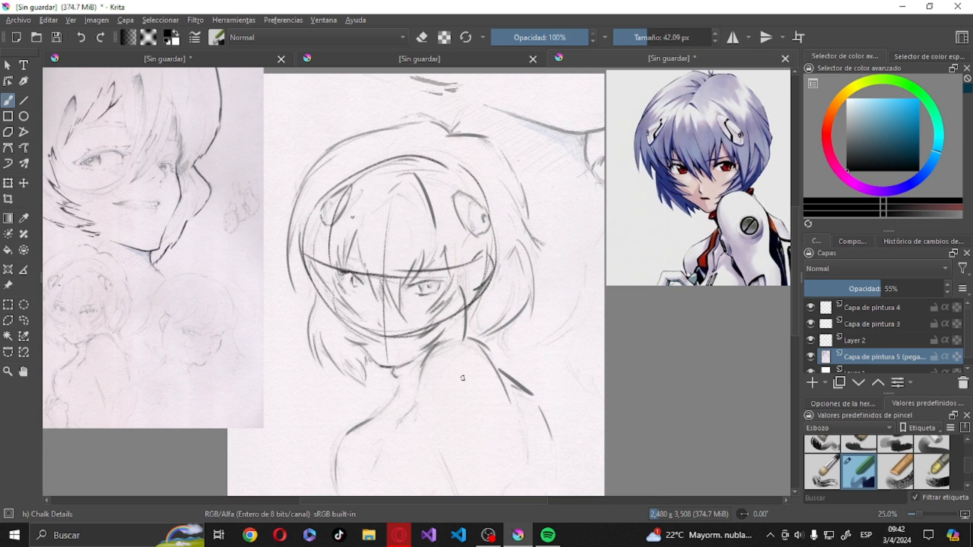
Toggle the visibility of Capa de pintura 5 and Layer 1 to check which strokes each layer holds.
left_click(861, 369)
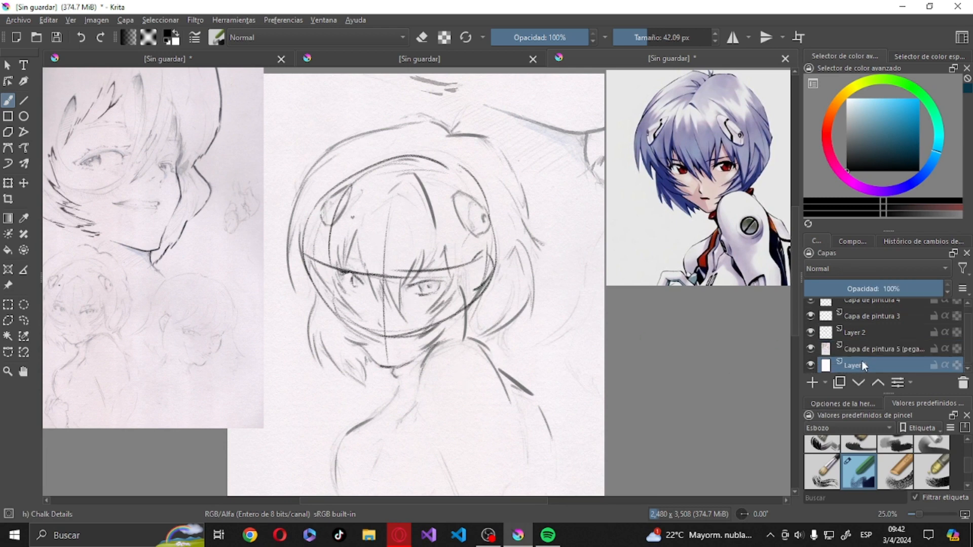
left_click(861, 351)
left_click(811, 348)
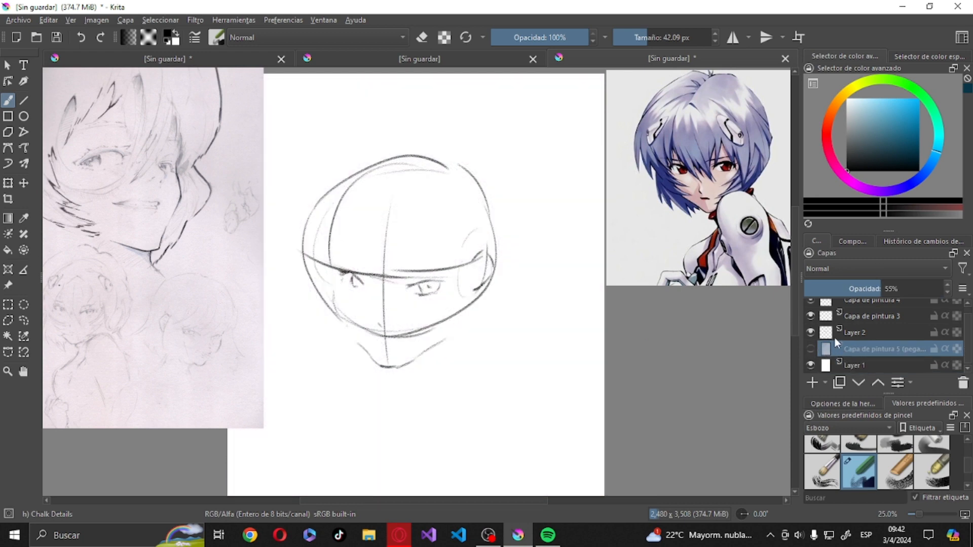
left_click(850, 364)
left_click(811, 349)
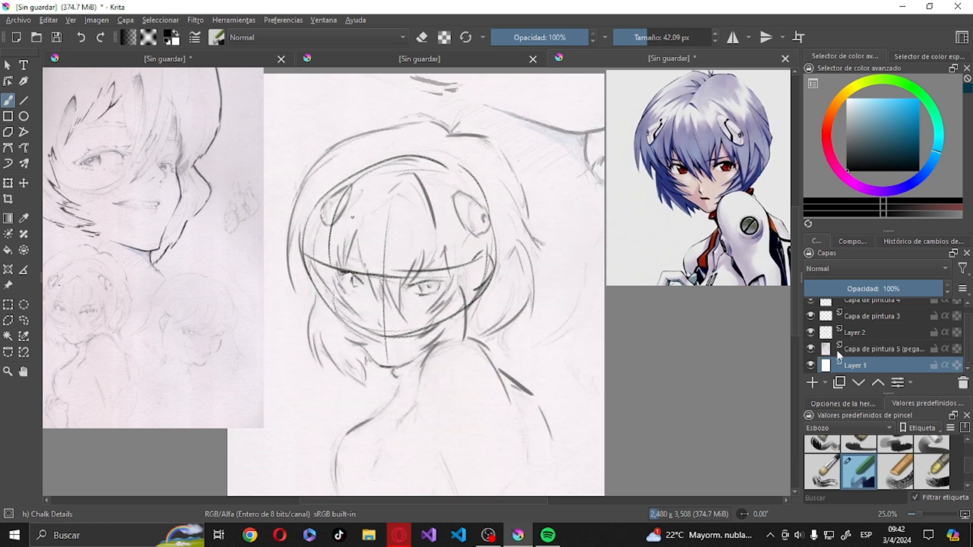
left_click(811, 366)
left_click(811, 366)
left_click(811, 350)
left_click(811, 350)
Select Layer 2 and hide it to view the traced hair without the construction lines.
left_click(877, 335)
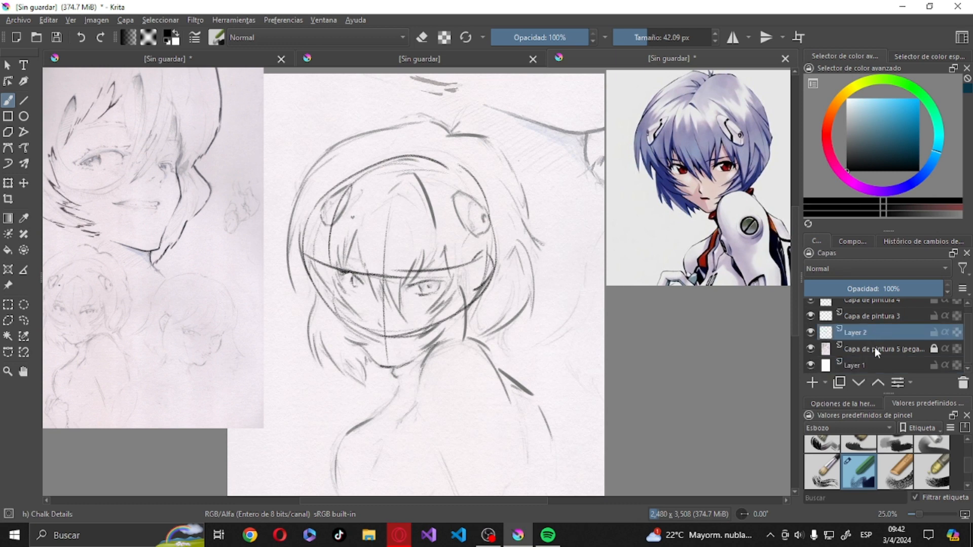
left_click(875, 348)
left_click(875, 337)
left_click(813, 333)
left_click(811, 332)
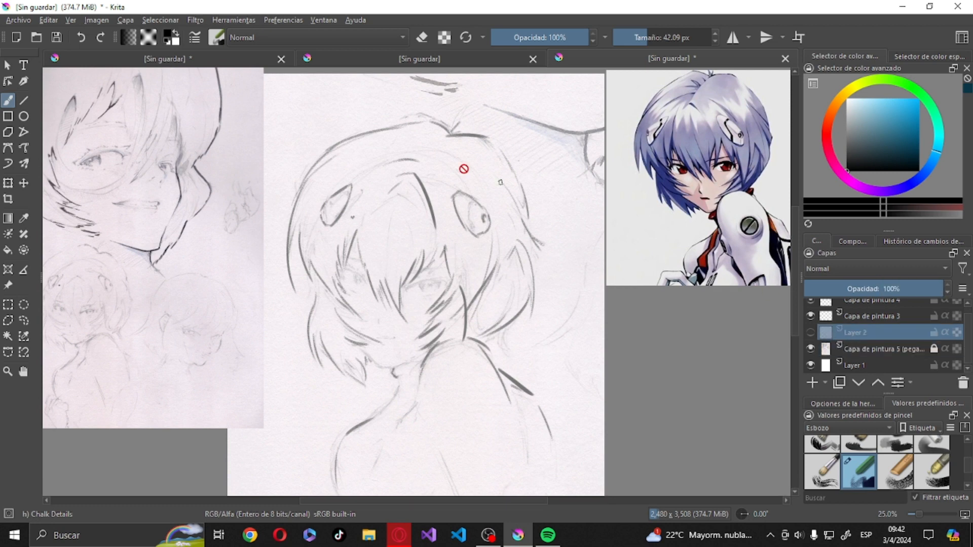
Choose the Pencil-1 Hard brush preset and a medium blue brush colour.
left_click(216, 37)
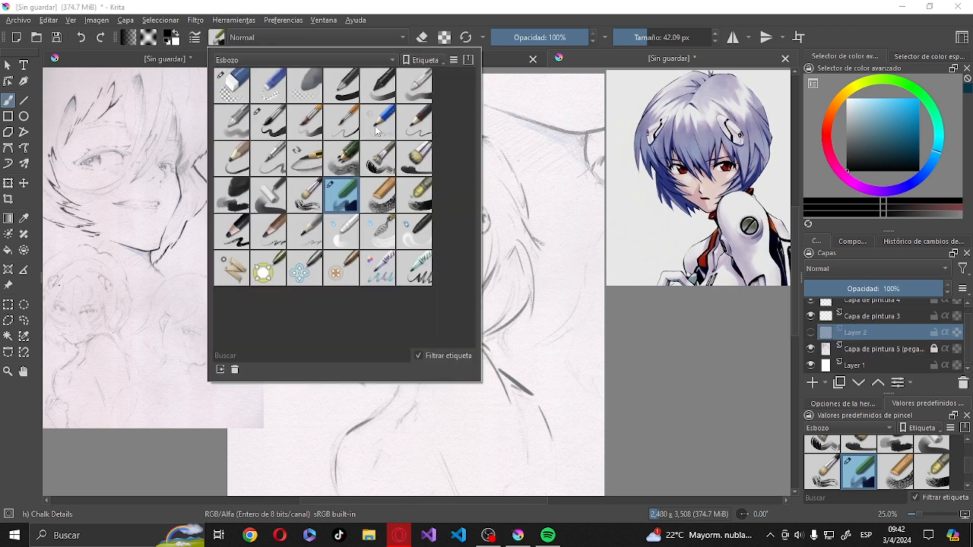
left_click(410, 130)
left_click(393, 130)
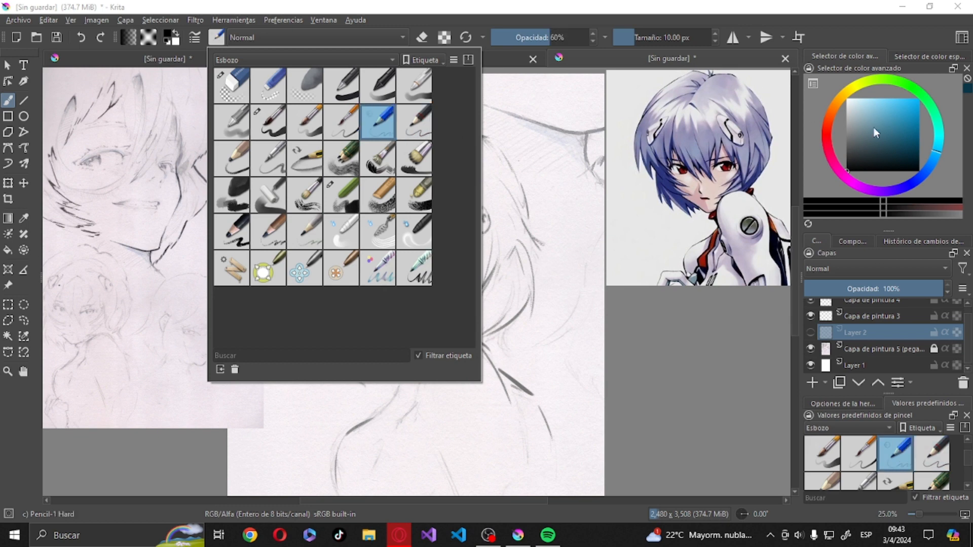
left_click(892, 117)
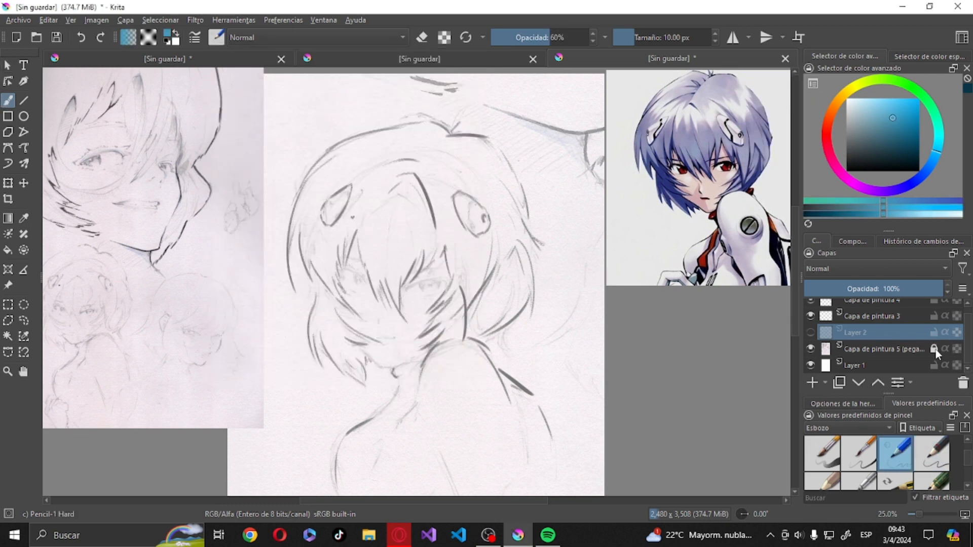
left_click(472, 282)
Toggle the visibility of Layer 2 and Capa de pintura 5 to compare the construction lines with the traced sketch.
left_click(811, 333)
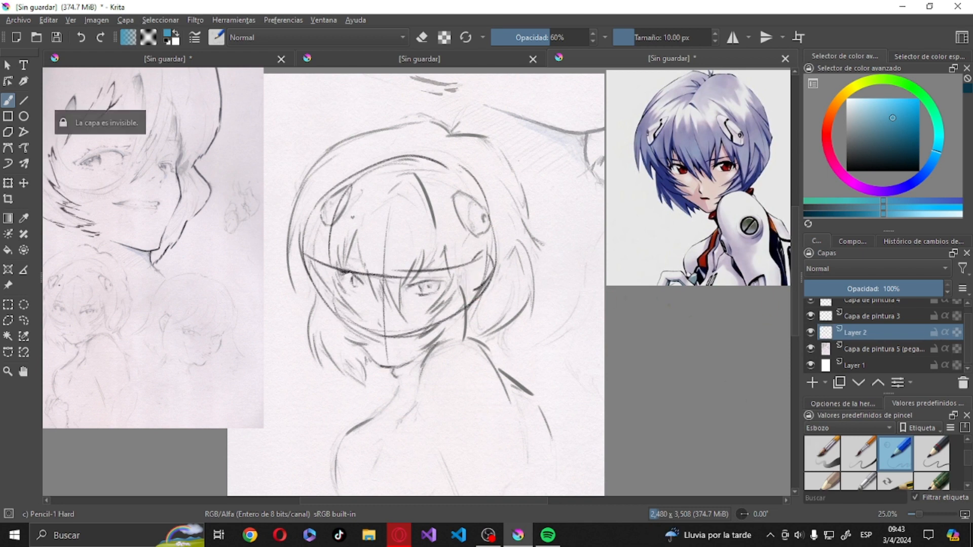
left_click(810, 333)
left_click(809, 330)
left_click(829, 316)
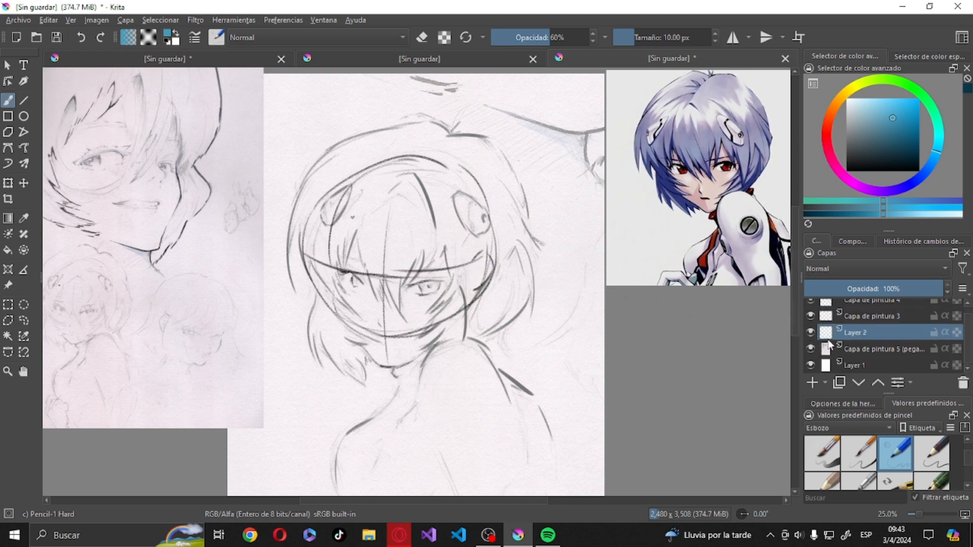
left_click(824, 334)
left_click(812, 349)
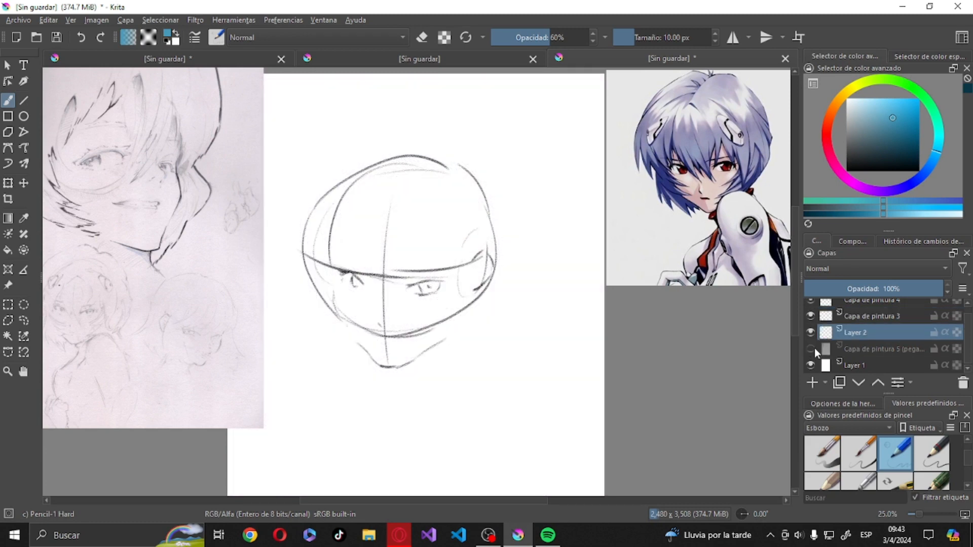
left_click(811, 349)
left_click(825, 350)
left_click(814, 334)
left_click(814, 334)
left_click(814, 334)
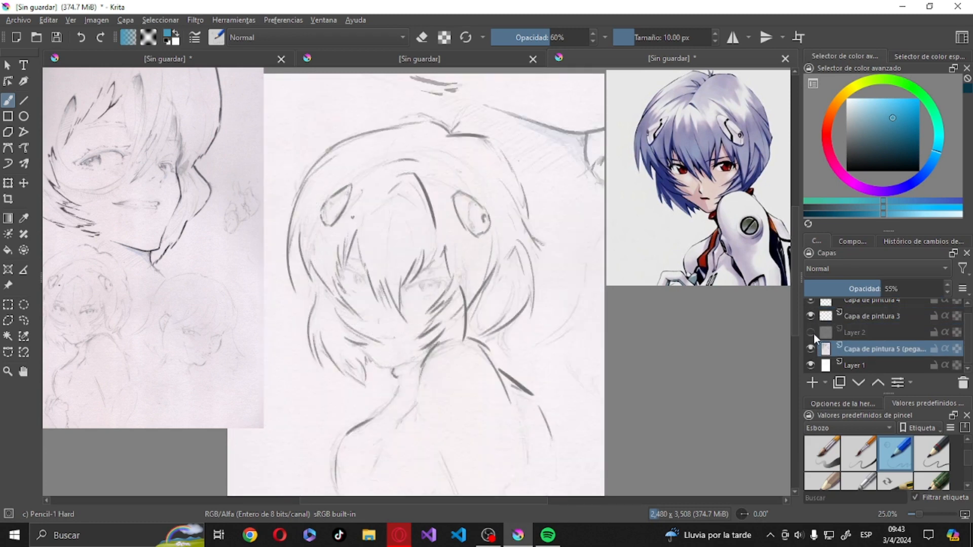
Show Layer 2 again and make Capa de pintura 3 the active layer.
left_click(812, 337)
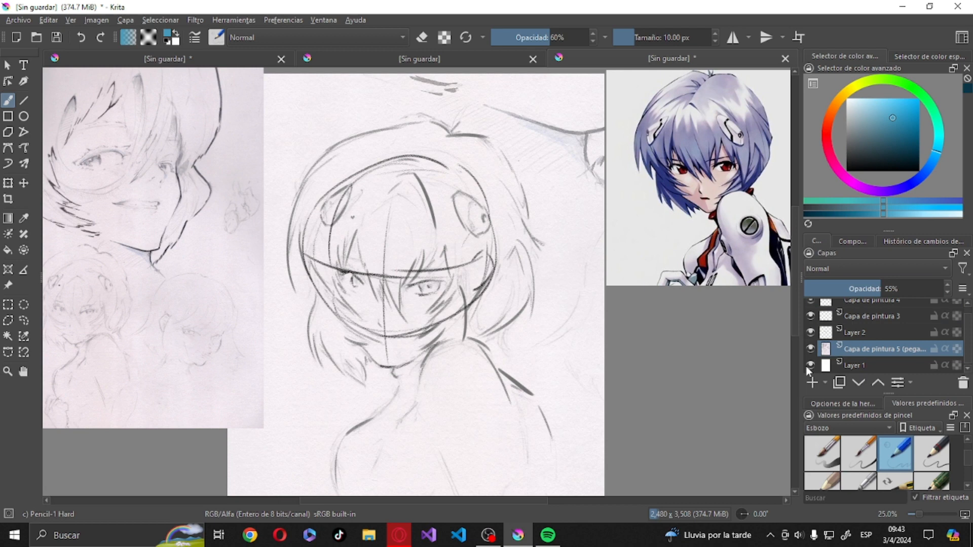
left_click(825, 335)
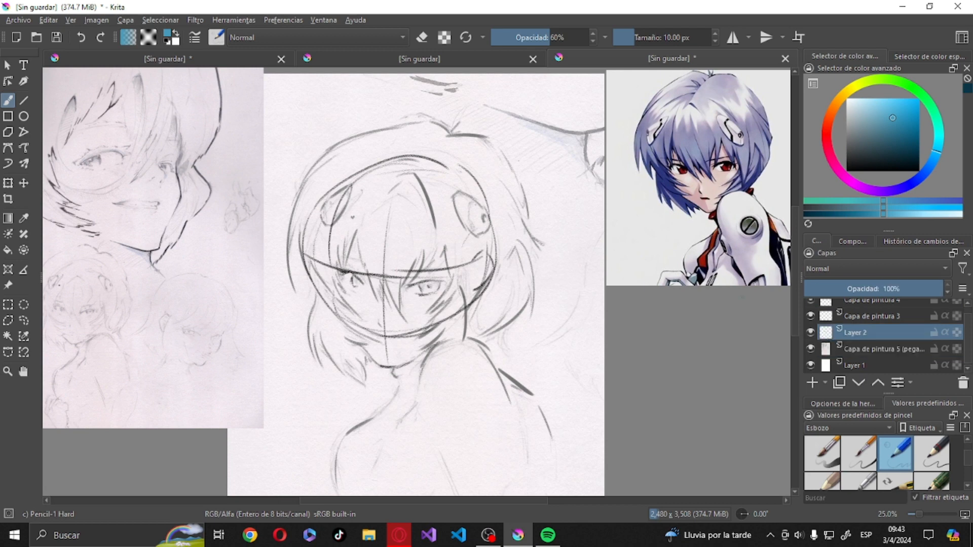
left_click(832, 318)
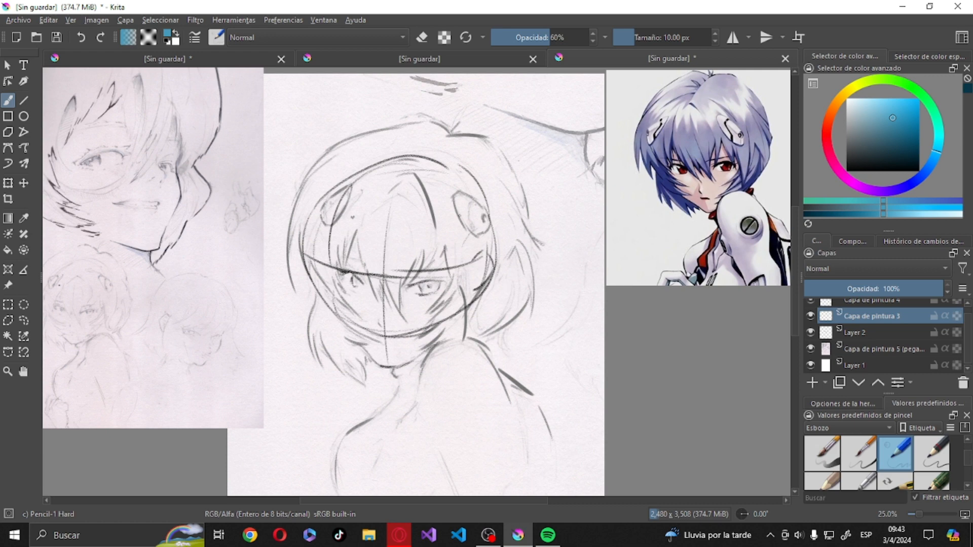
Set the brush size to 24.89 px and trace both eyes in blue over the pencil drawing.
key("plus")
key("plus")
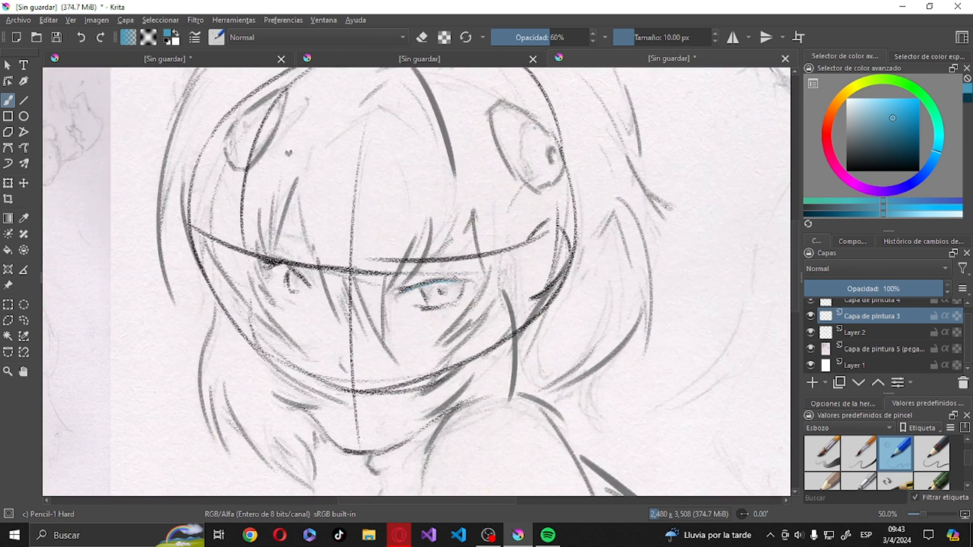
left_click_drag(637, 38, 642, 39)
mouse_move(400, 293)
left_mouse_down()
mouse_move(463, 281)
mouse_move(425, 298)
mouse_move(426, 308)
mouse_move(454, 304)
left_mouse_up()
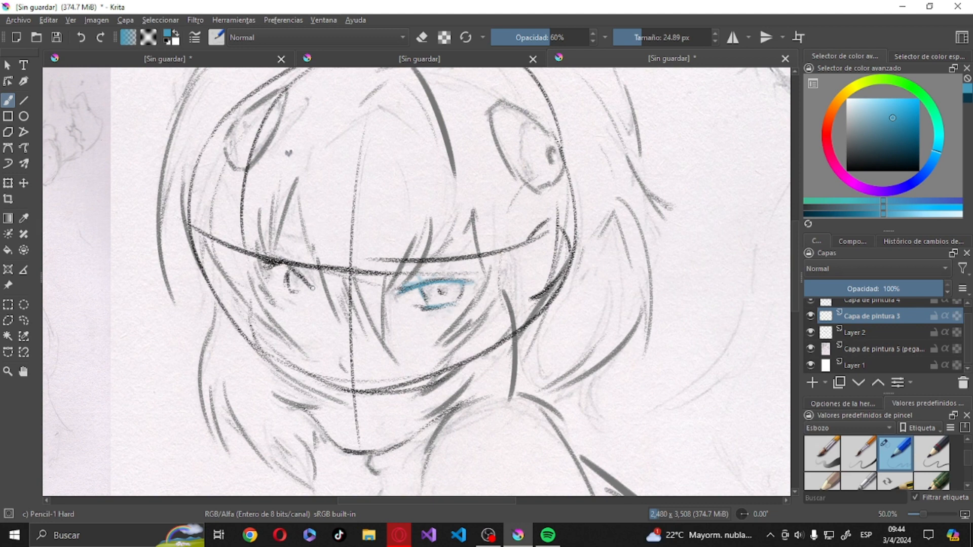
left_click_drag(313, 286, 298, 271)
left_click_drag(290, 269, 267, 266)
Trace the fringe strands between and beside the eyes and the hair strands along the right cheek in blue.
left_click_drag(303, 221, 314, 255)
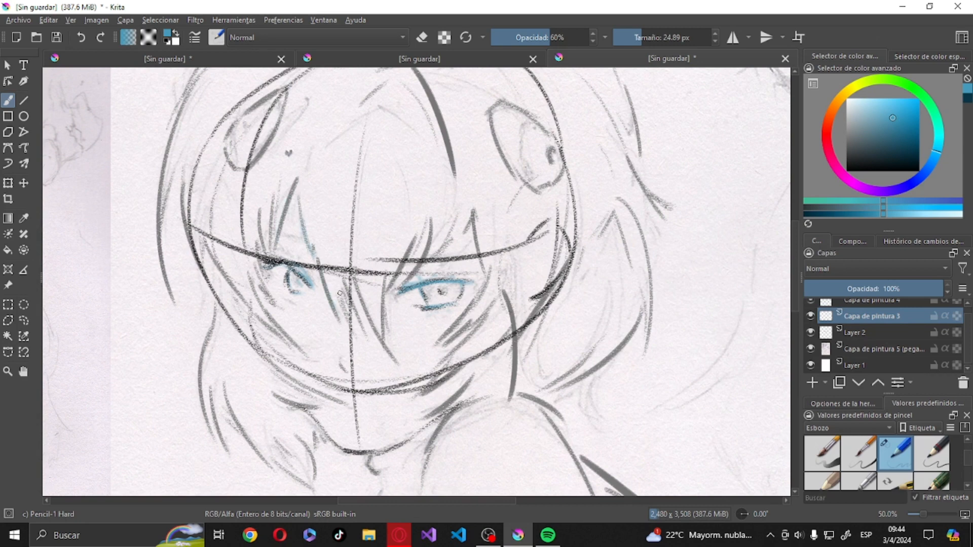
left_click_drag(359, 290, 381, 328)
mouse_move(475, 216)
left_mouse_down()
mouse_move(486, 250)
mouse_move(484, 278)
left_mouse_up()
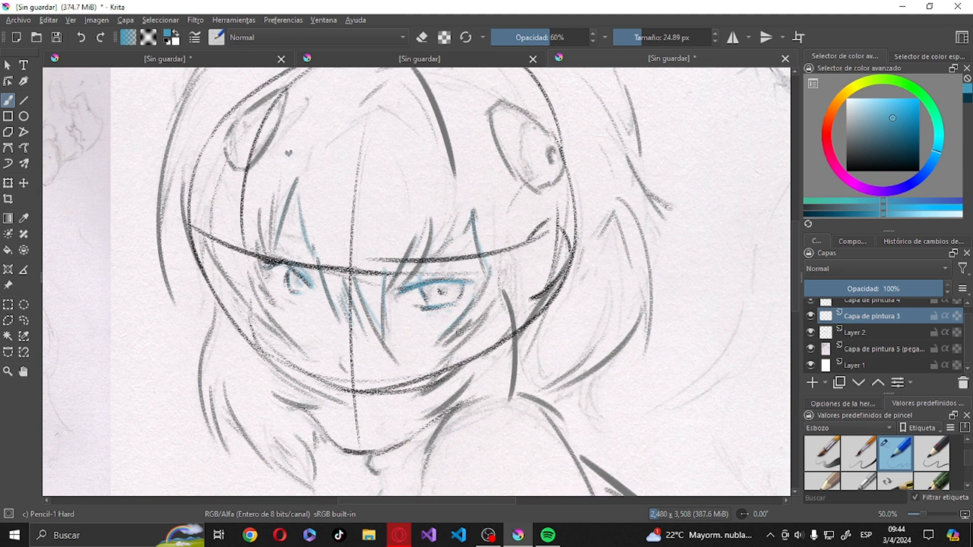
mouse_move(481, 316)
left_mouse_down()
mouse_move(430, 365)
mouse_move(413, 420)
left_mouse_up()
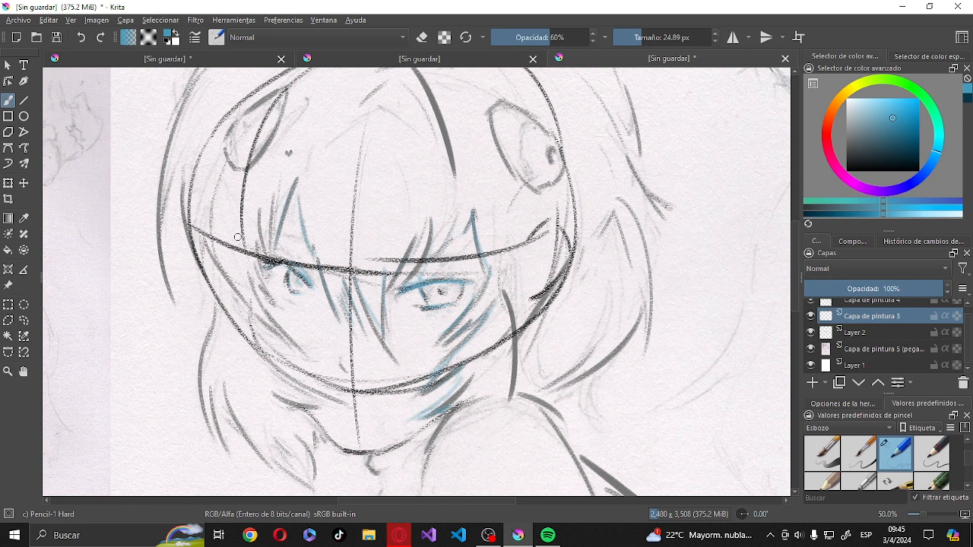
Trace the left side locks, the strands over the left cheek and the chin line in blue.
mouse_move(270, 101)
left_mouse_down()
mouse_move(251, 235)
mouse_move(272, 200)
mouse_move(260, 303)
mouse_move(271, 295)
mouse_move(248, 292)
mouse_move(300, 345)
mouse_move(249, 310)
mouse_move(320, 388)
left_mouse_up()
left_click_drag(274, 358, 353, 409)
mouse_move(289, 404)
left_mouse_down()
mouse_move(339, 419)
mouse_move(329, 428)
mouse_move(344, 448)
mouse_move(435, 418)
left_mouse_up()
left_click_drag(215, 306, 201, 377)
mouse_move(208, 386)
left_mouse_down()
mouse_move(215, 423)
mouse_move(245, 428)
mouse_move(276, 466)
mouse_move(324, 492)
left_mouse_up()
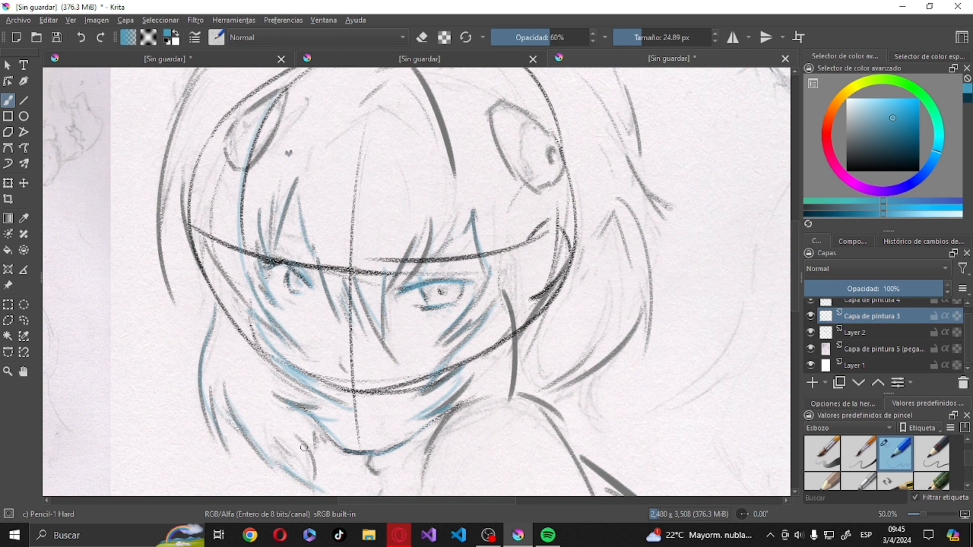
mouse_move(295, 434)
left_mouse_down()
mouse_move(326, 486)
mouse_move(313, 447)
mouse_move(332, 454)
left_mouse_up()
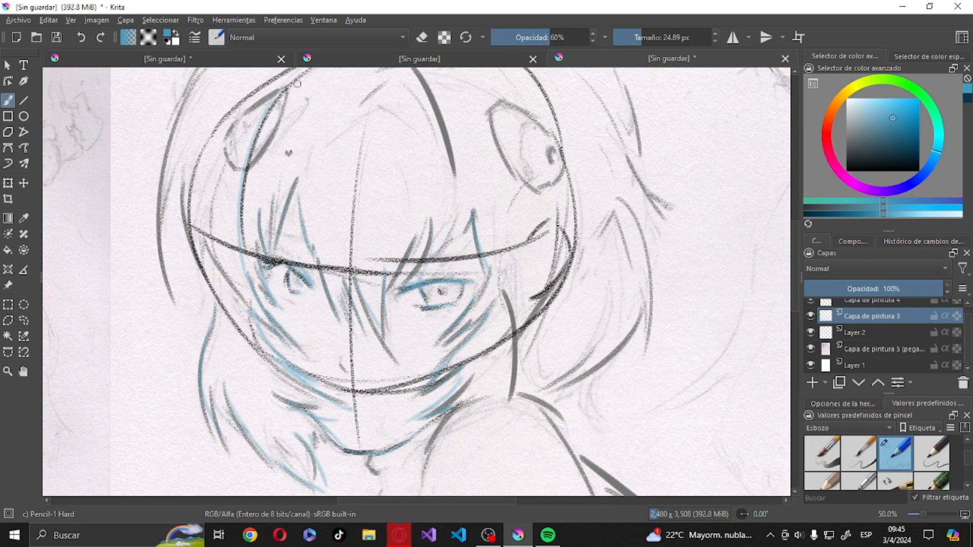
Trace the neck and both shoulder lines in blue.
key("ctrl")
key("minus")
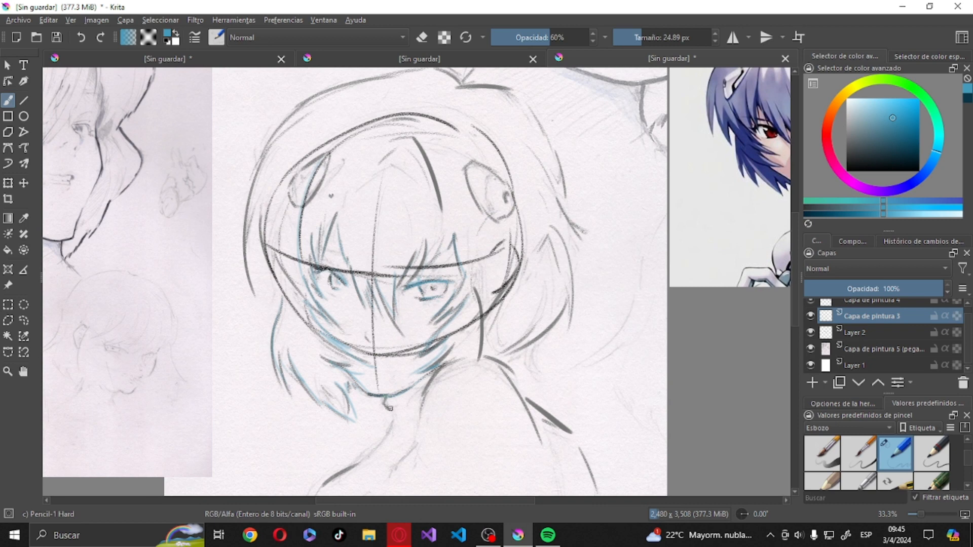
left_click_drag(392, 410, 320, 491)
mouse_move(431, 390)
left_mouse_down()
mouse_move(474, 348)
mouse_move(567, 425)
mouse_move(601, 494)
left_mouse_up()
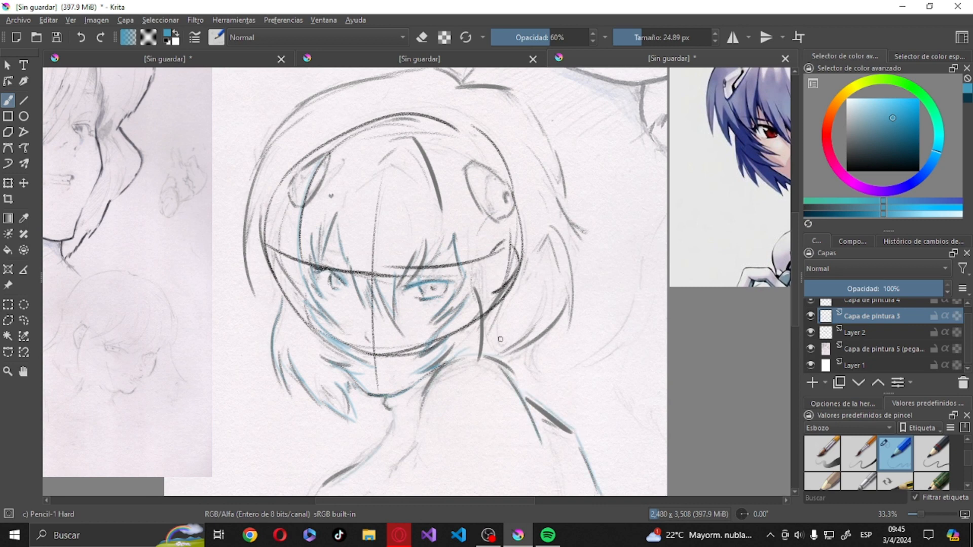
Trace the outer hair contour around the head and the two oval hair clips in blue.
mouse_move(348, 82)
left_mouse_down()
mouse_move(291, 109)
mouse_move(234, 205)
left_mouse_up()
mouse_move(326, 90)
left_mouse_down()
mouse_move(242, 218)
mouse_move(263, 307)
left_mouse_up()
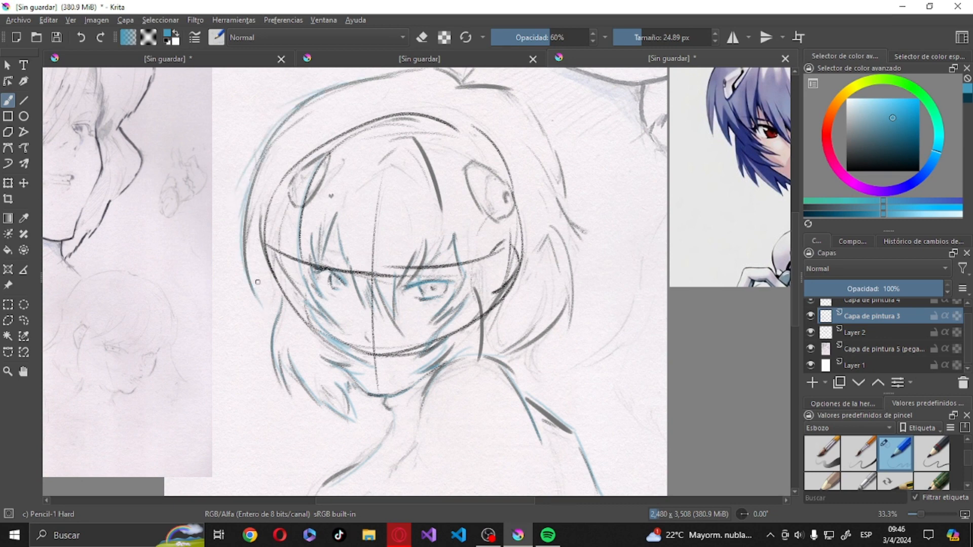
left_click_drag(276, 247, 312, 301)
mouse_move(456, 86)
left_mouse_down()
mouse_move(533, 98)
mouse_move(513, 91)
mouse_move(554, 169)
left_mouse_up()
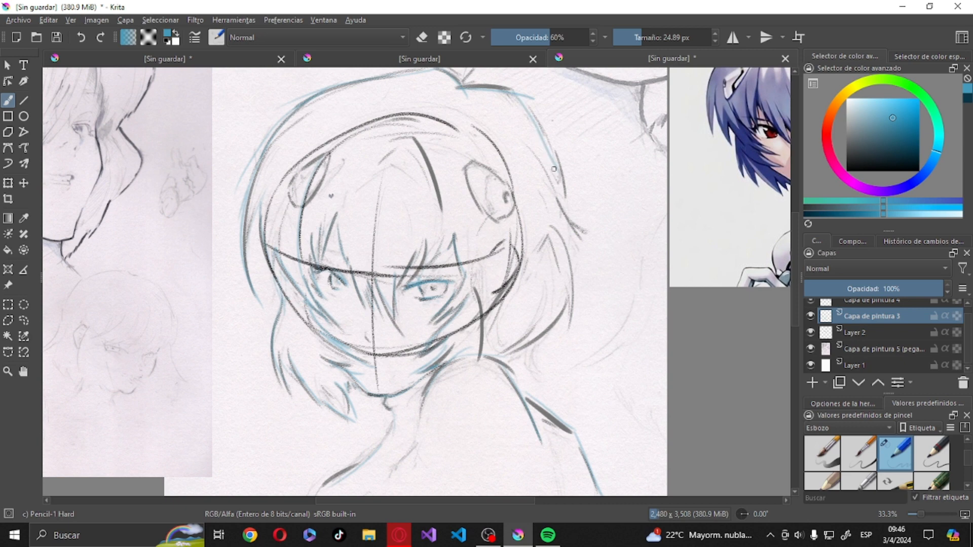
mouse_move(544, 127)
left_mouse_down()
mouse_move(557, 210)
mouse_move(581, 233)
mouse_move(571, 332)
mouse_move(499, 345)
left_mouse_up()
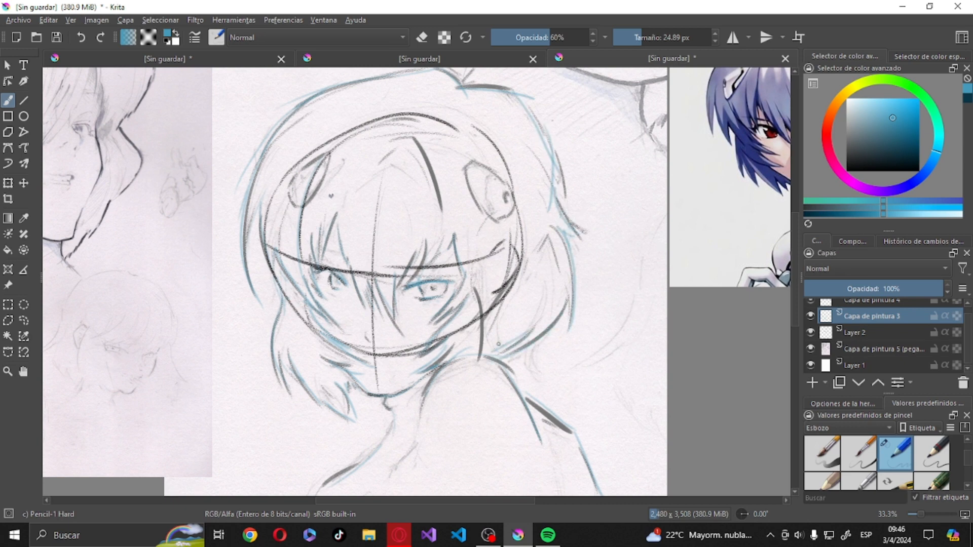
left_click_drag(550, 234, 559, 274)
left_click_drag(479, 163, 515, 193)
left_click_drag(288, 188, 320, 166)
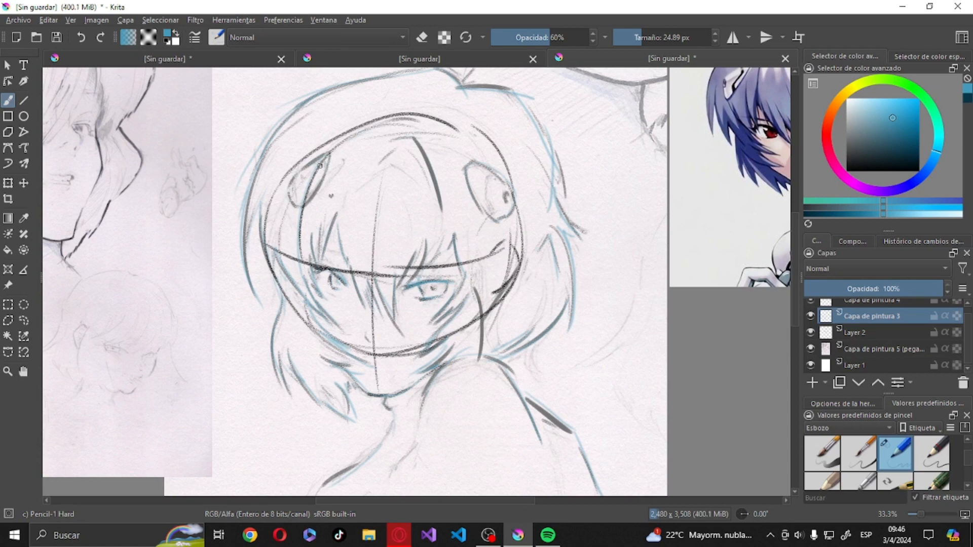
Toggle the visibility of Layer 2 and the scanned drawing layer to examine the blue trace on its own.
left_click(837, 338)
left_click(811, 334)
left_click(810, 334)
left_click(811, 332)
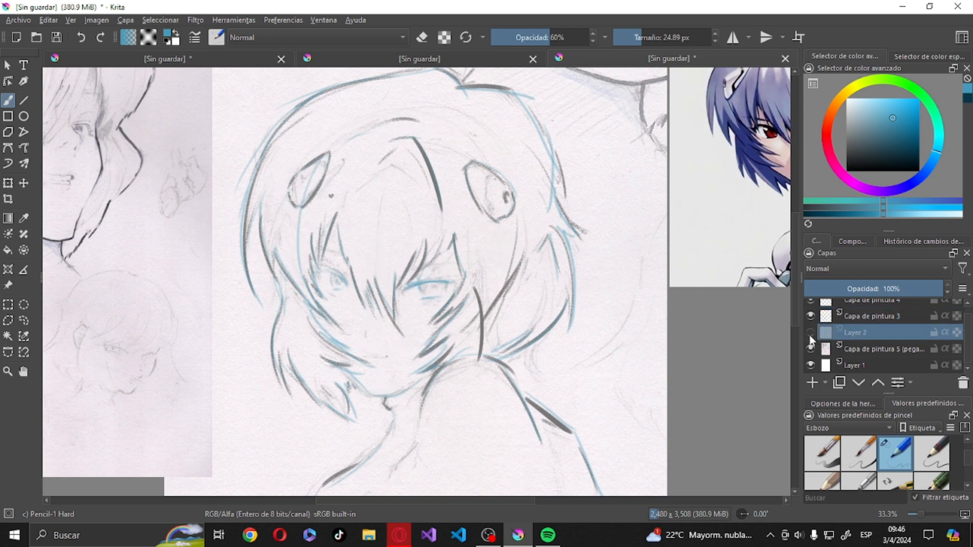
left_click(811, 332)
left_click(811, 333)
left_click(811, 349)
left_click(811, 348)
left_click(810, 349)
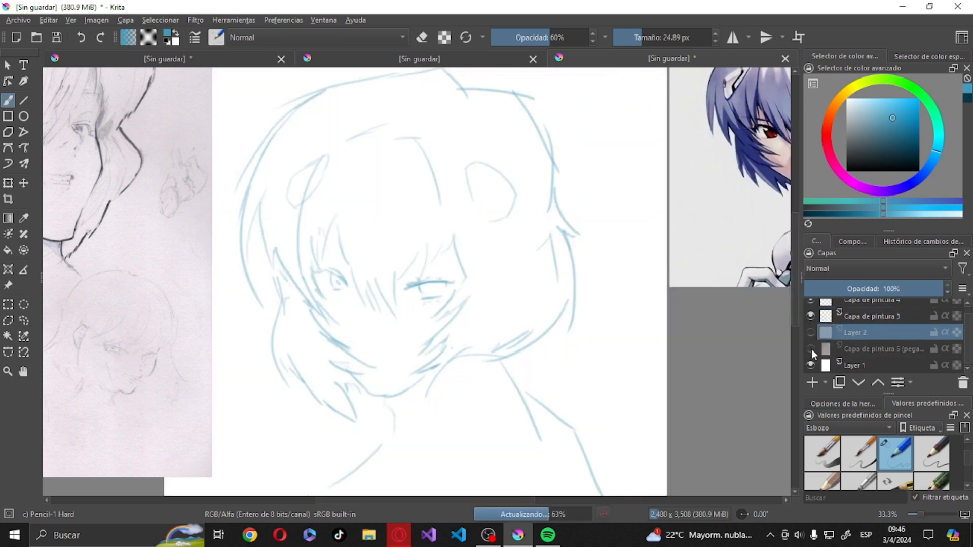
left_click(811, 349)
left_click(811, 333)
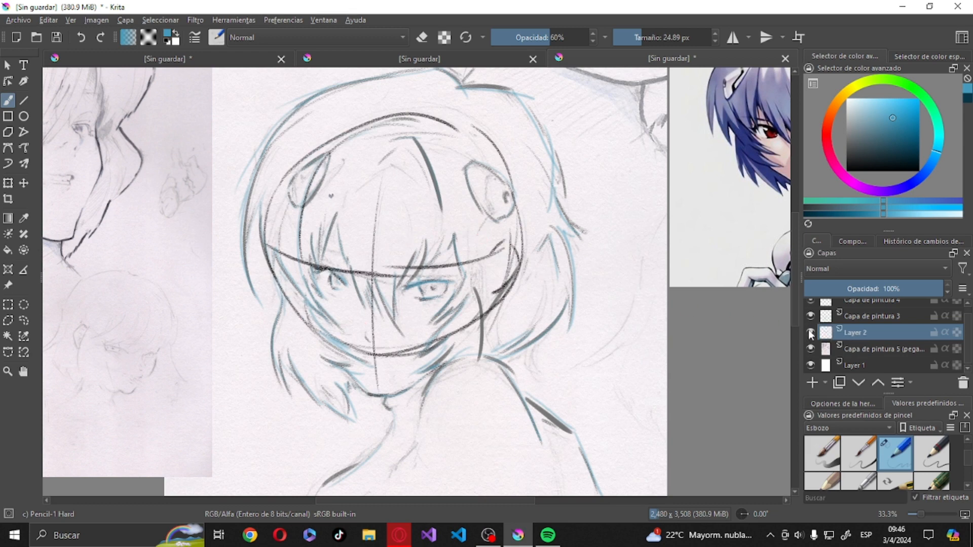
Hide Layer 2 and sketch the nose and mouth in blue on Capa de pintura 3.
left_click(825, 316)
left_click(811, 315)
left_click(810, 316)
left_click(811, 332)
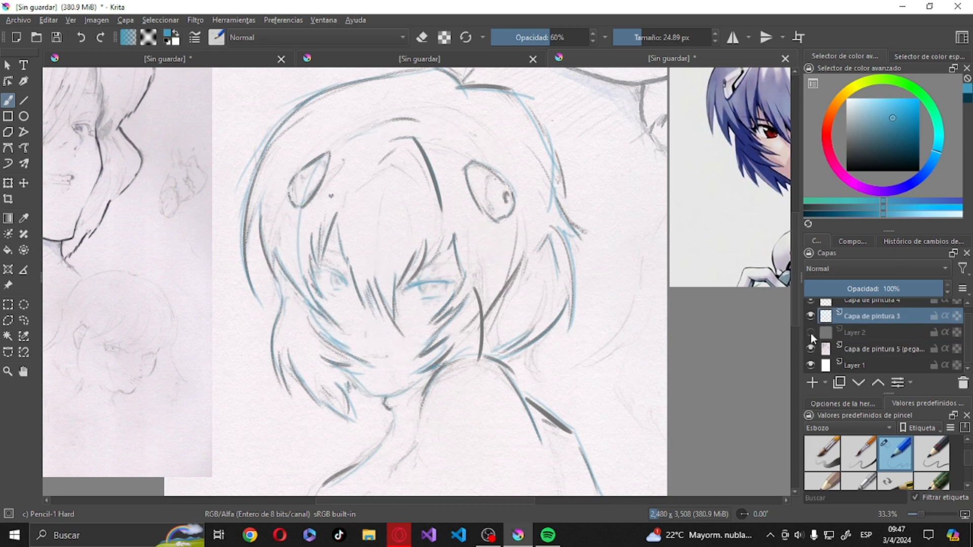
left_click(811, 332)
left_click(811, 332)
left_click_drag(391, 395, 410, 389)
Hide the scanned drawing layer and compare the clean blue sketch with the reference images.
left_click(810, 349)
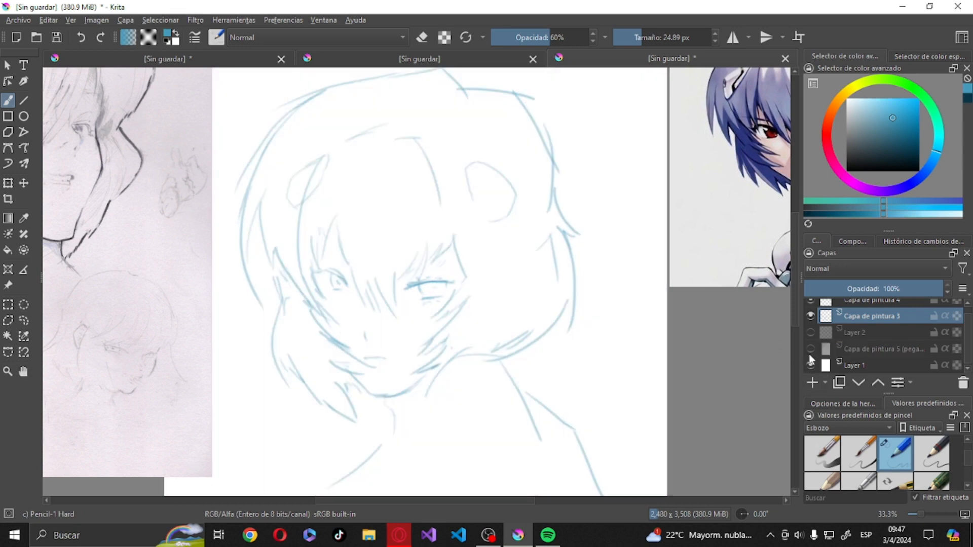
key("minus")
key("minus")
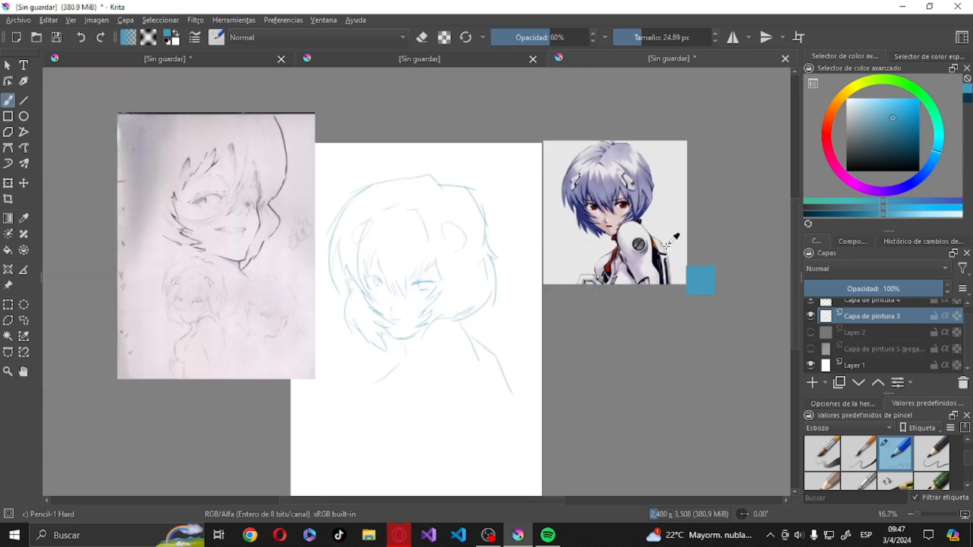
key("plus")
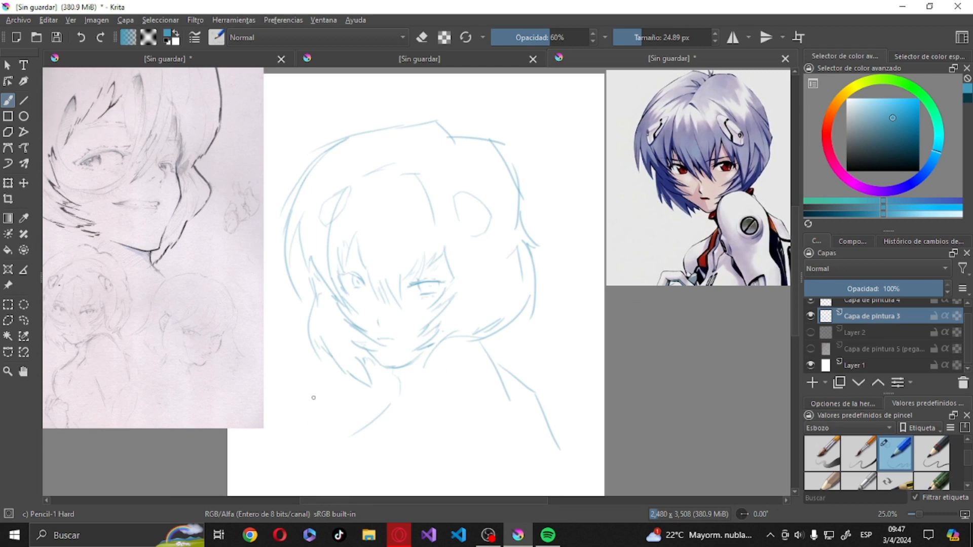
key("minus")
key("minus")
key("plus")
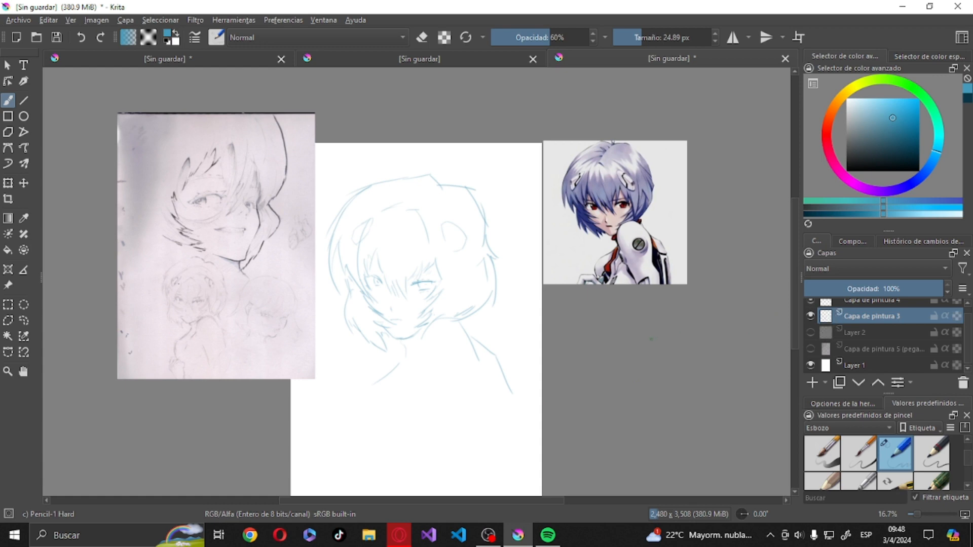
Delete Capa de pintura 4 and add a vector layer above Capa de pintura 3.
left_click(838, 303)
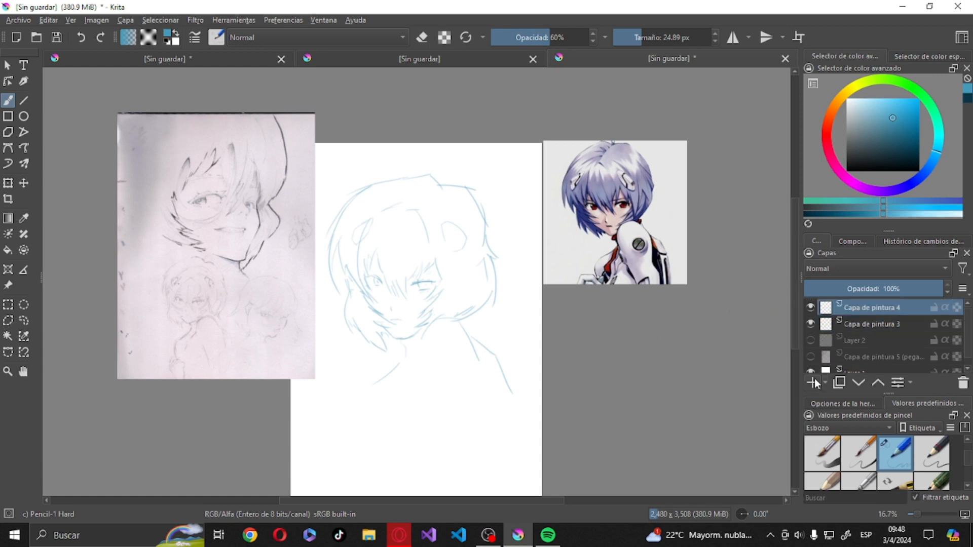
left_click(825, 384)
mouse_move(796, 241)
left_mouse_down()
mouse_move(816, 261)
mouse_move(816, 241)
left_mouse_up()
left_click(962, 383)
left_click(825, 383)
left_click(816, 257)
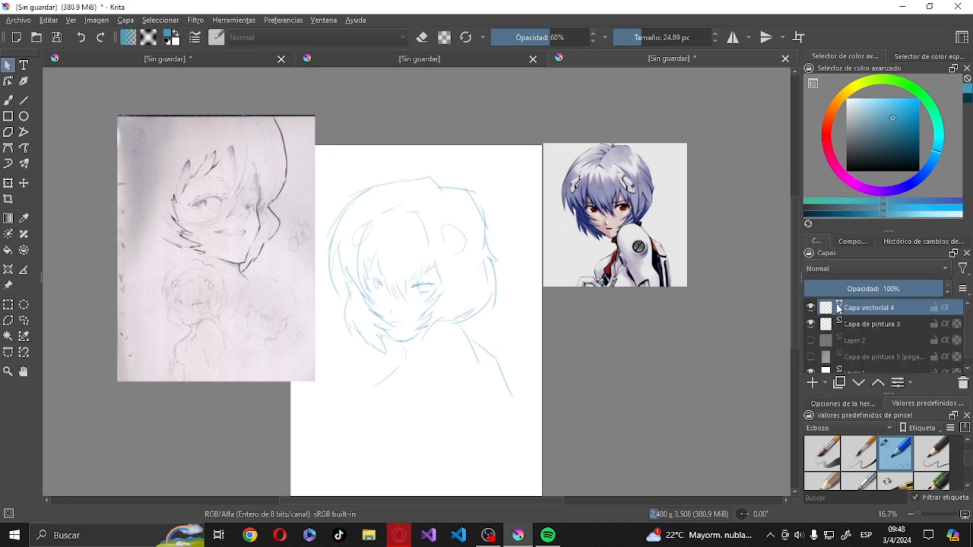
Choose the Pencil-2 brush preset and set the brush colour to black.
left_click(7, 101)
left_click(217, 39)
left_click(414, 123)
left_click(847, 170)
Try to draw the right eye's upper eyelid line on the vector layer with different drawing tools.
scroll(410, 295, "up", 5)
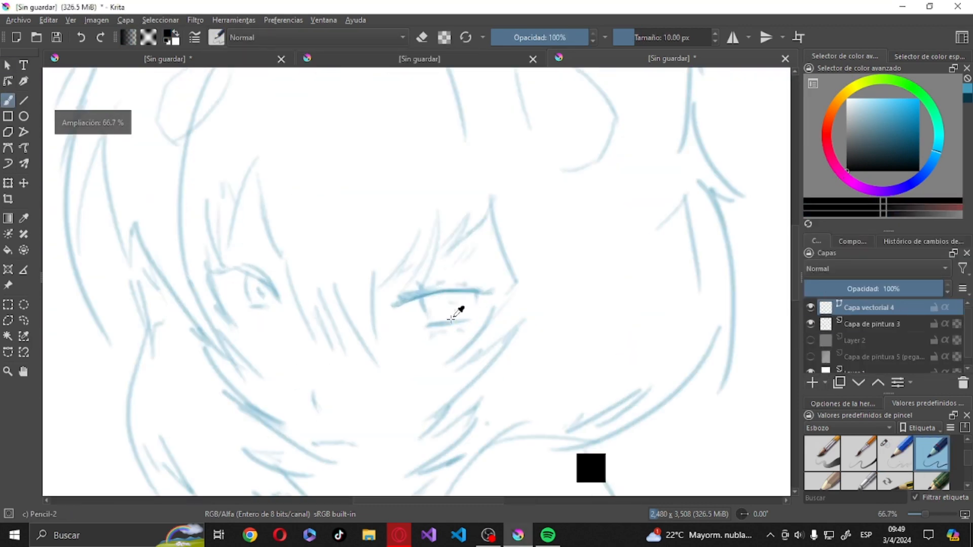
scroll(277, 243, "down", 4)
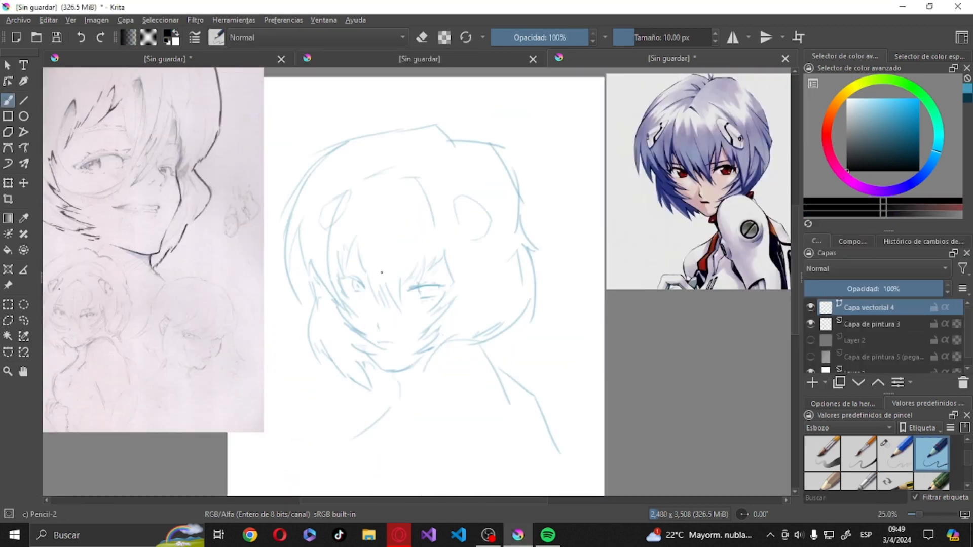
scroll(278, 243, "up", 5)
left_click(377, 339)
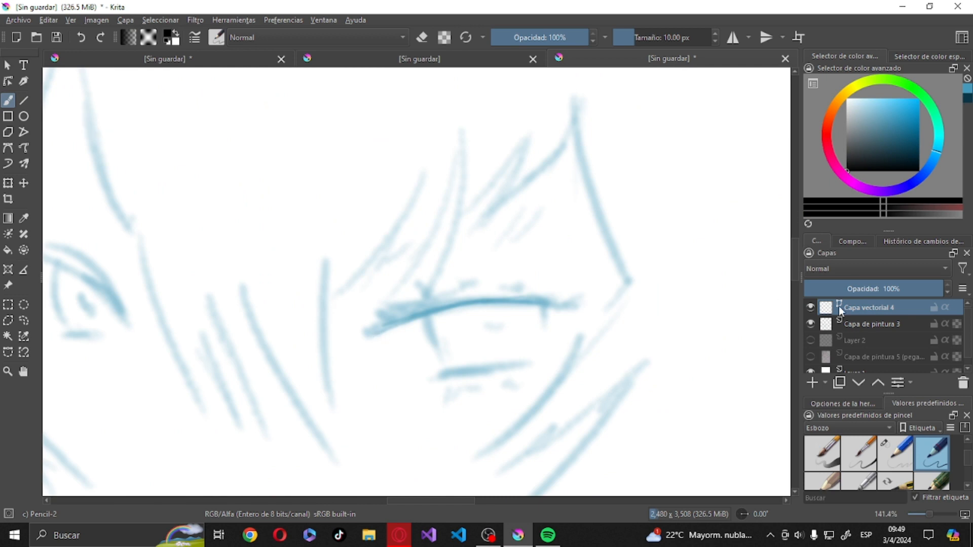
left_click(24, 147)
mouse_move(382, 339)
left_mouse_down()
mouse_move(459, 311)
mouse_move(551, 309)
mouse_move(410, 320)
left_mouse_up()
key("ctrl+z")
left_click(24, 81)
key("ctrl+z")
left_click(8, 100)
left_click(406, 326)
Add a new paint layer above the vector layer for the black line art.
left_click(826, 384)
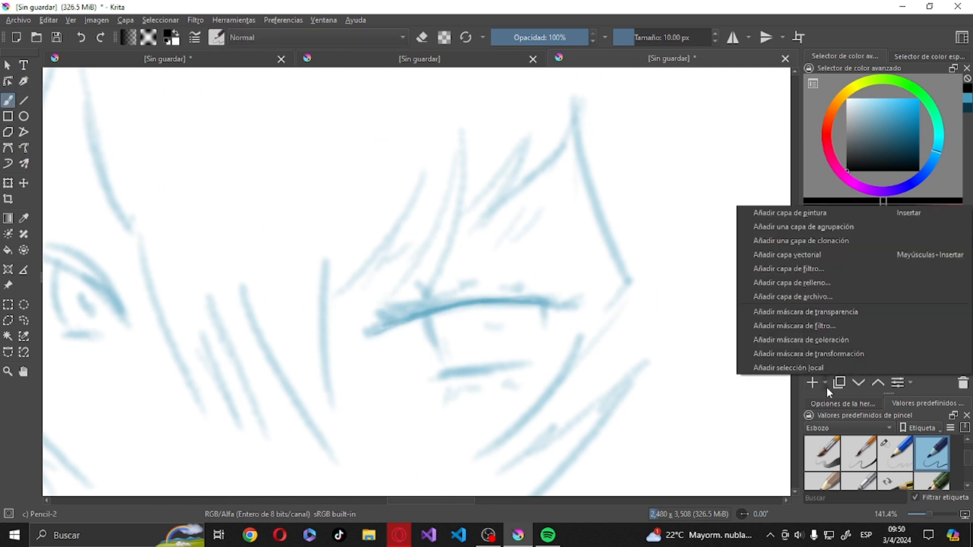
left_click(787, 251)
left_click(844, 324)
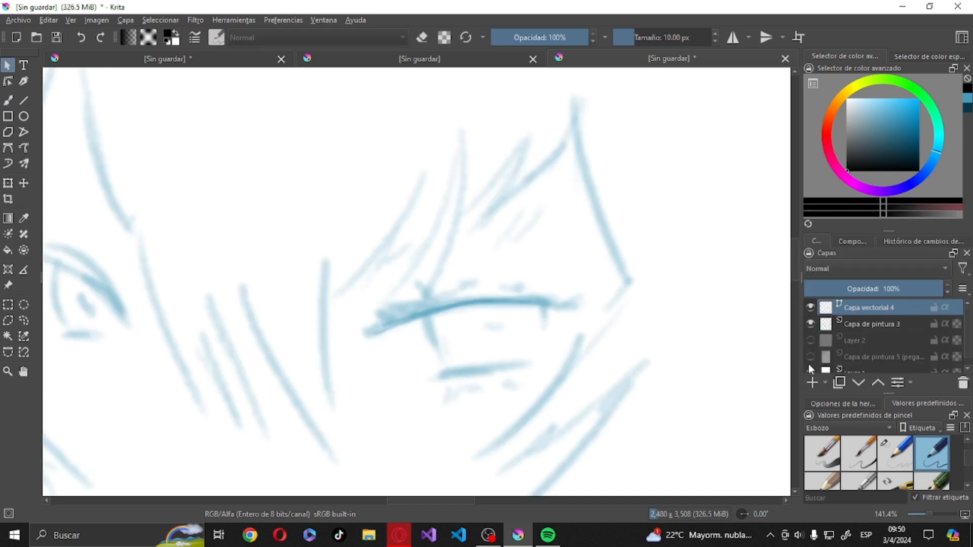
left_click(825, 384)
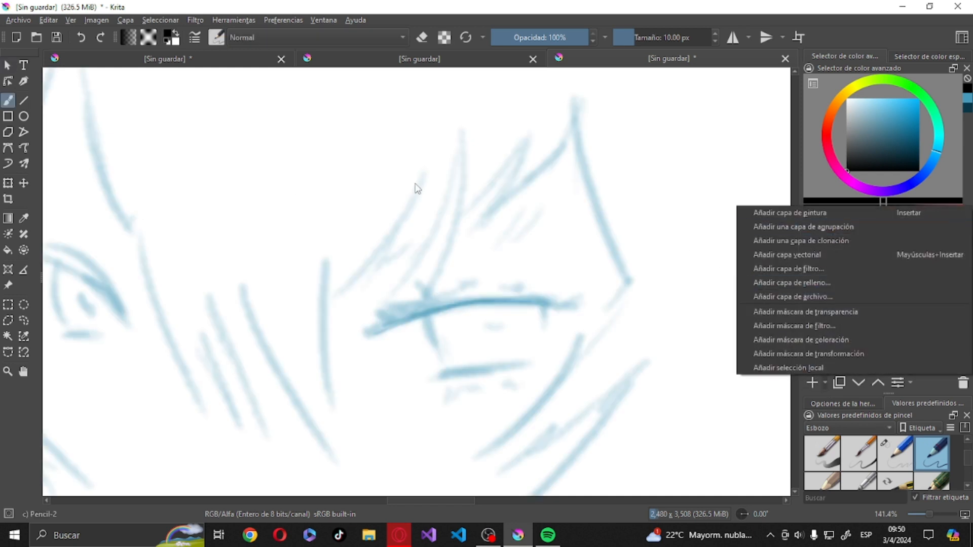
left_click(790, 214)
Draw the right eye's upper eyelid line, outer corner and spiky eyelash outline in black.
mouse_move(794, 279)
left_mouse_down()
mouse_move(786, 271)
mouse_move(794, 293)
left_mouse_up()
mouse_move(383, 198)
left_mouse_down()
mouse_move(405, 187)
mouse_move(378, 211)
mouse_move(460, 176)
mouse_move(379, 201)
left_mouse_up()
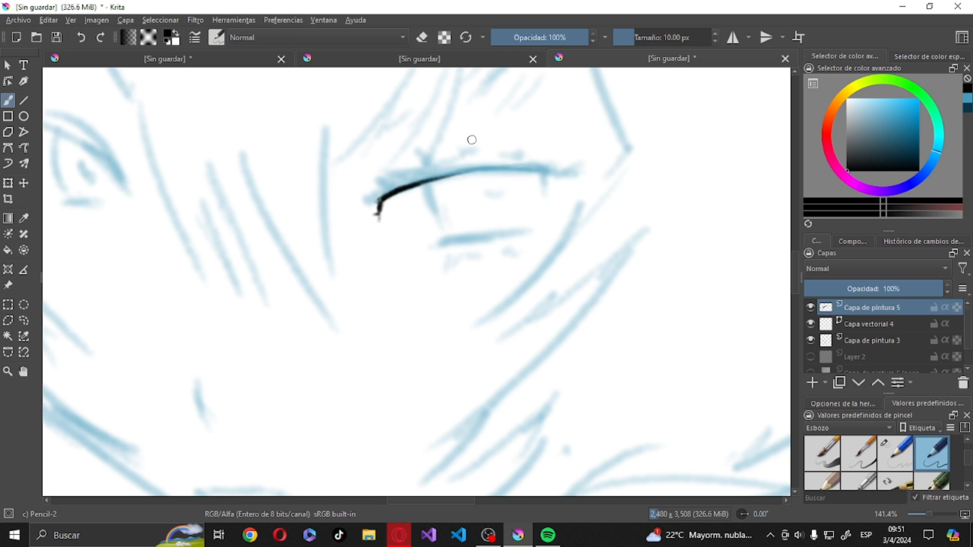
mouse_move(466, 169)
left_mouse_down()
mouse_move(574, 181)
mouse_move(553, 178)
mouse_move(561, 188)
left_mouse_up()
key("ctrl+z")
key("ctrl+z")
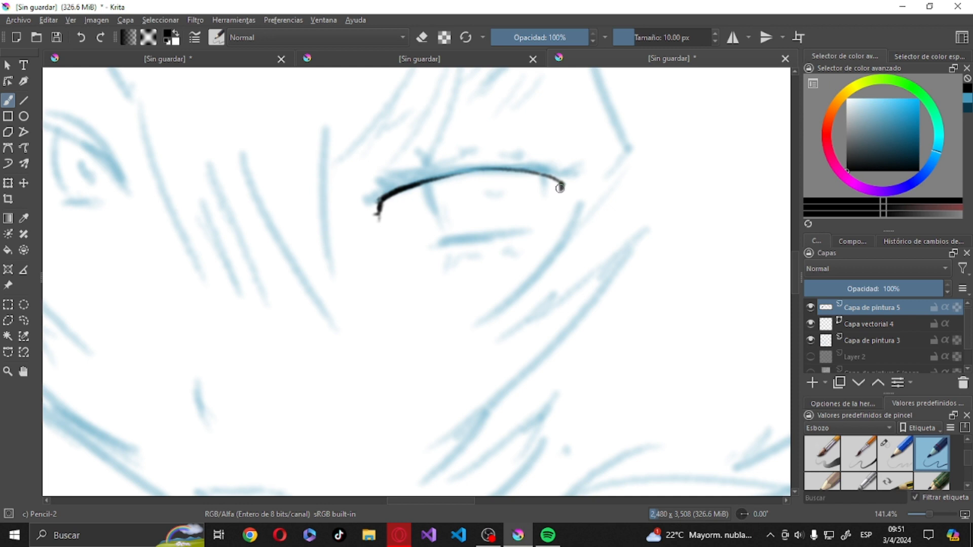
mouse_move(562, 186)
left_mouse_down()
mouse_move(553, 197)
mouse_move(586, 182)
mouse_move(567, 167)
mouse_move(602, 171)
left_mouse_up()
mouse_move(372, 203)
left_mouse_down()
mouse_move(344, 208)
mouse_move(371, 195)
mouse_move(351, 191)
mouse_move(420, 168)
mouse_move(403, 158)
mouse_move(436, 166)
mouse_move(473, 151)
mouse_move(558, 164)
left_mouse_up()
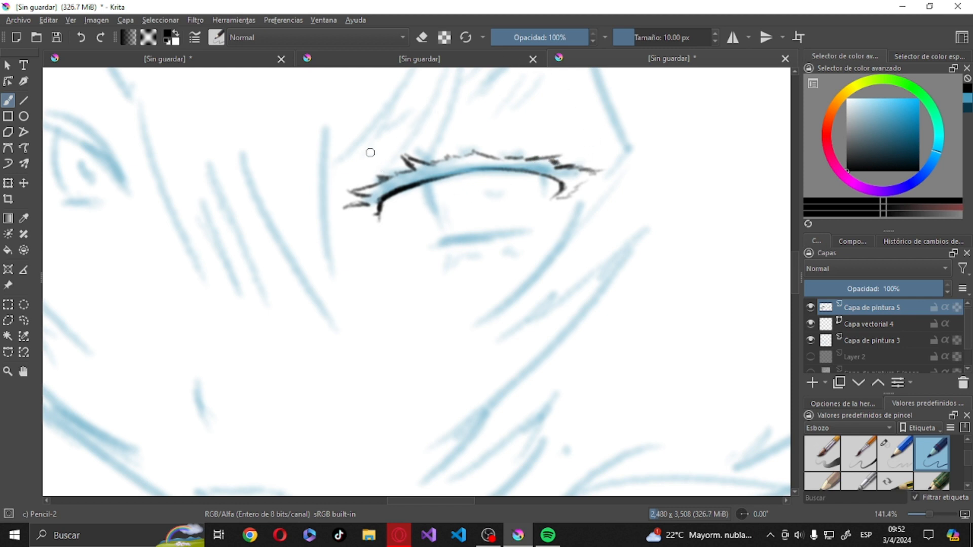
Draw the right eye's iris edges, pupil and lower eyelid line in black.
left_click_drag(428, 182, 444, 221)
mouse_move(428, 186)
left_mouse_down()
mouse_move(436, 215)
mouse_move(444, 221)
mouse_move(432, 184)
mouse_move(429, 200)
mouse_move(449, 220)
left_mouse_up()
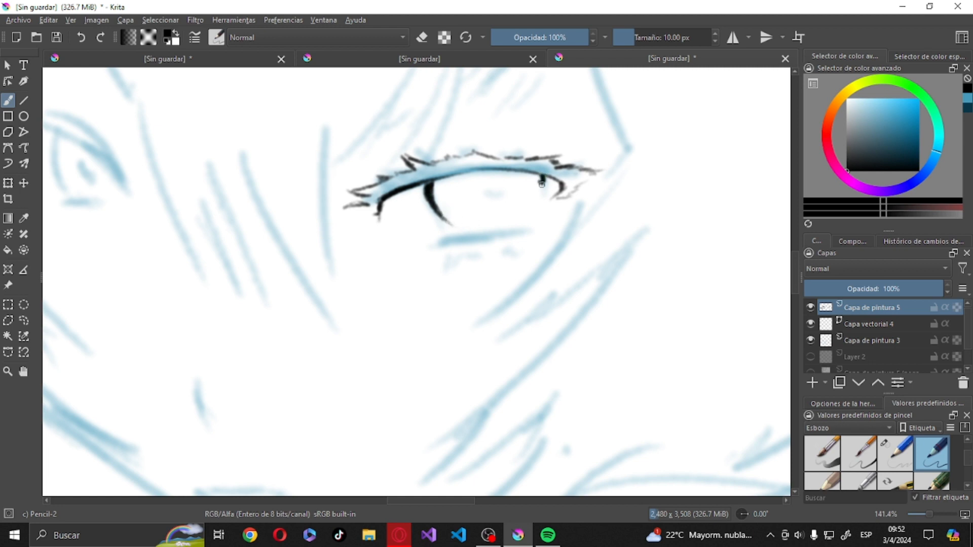
left_click_drag(542, 183, 540, 195)
mouse_move(434, 192)
left_mouse_down()
mouse_move(436, 184)
mouse_move(433, 201)
mouse_move(447, 215)
mouse_move(492, 196)
mouse_move(505, 174)
left_mouse_up()
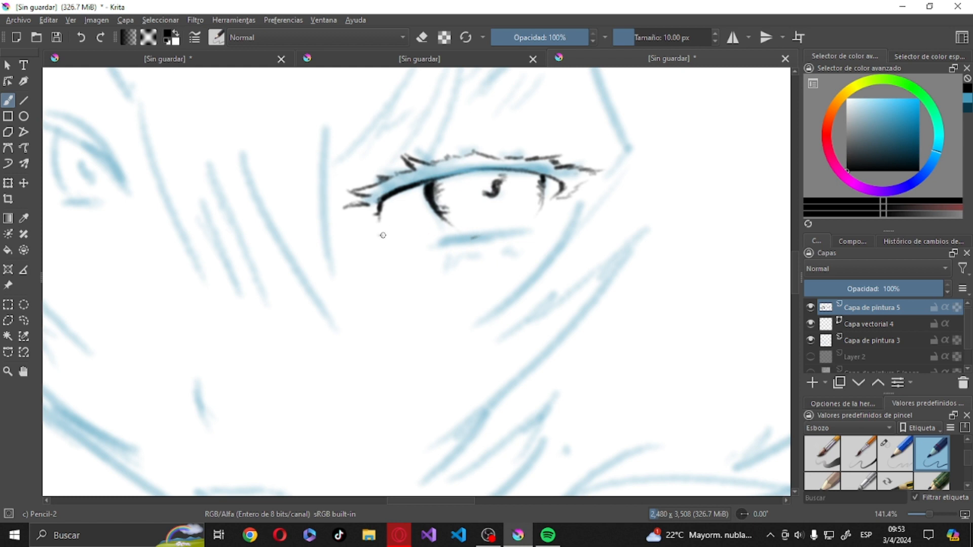
mouse_move(376, 237)
left_mouse_down()
mouse_move(408, 244)
mouse_move(546, 215)
left_mouse_up()
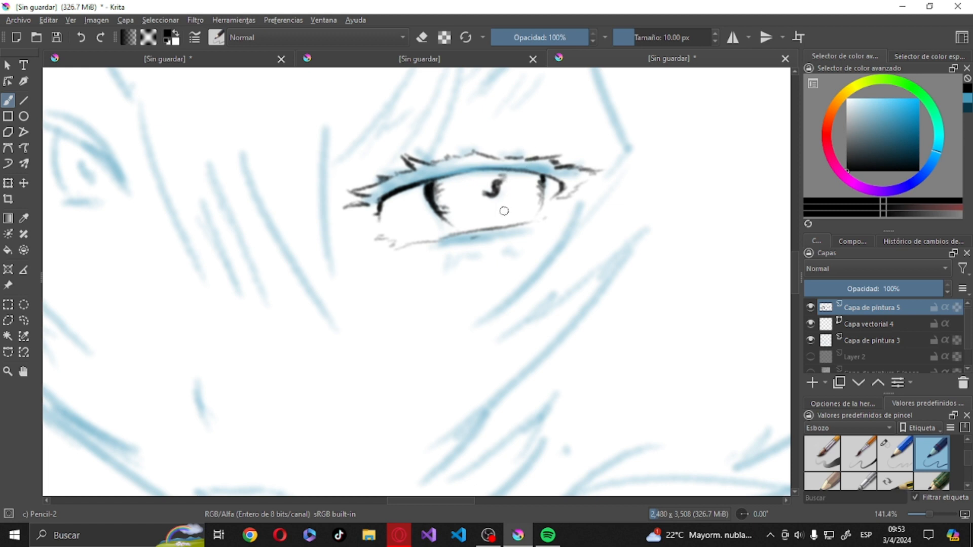
Undo the right eye's lower eyelid line and draw the iris's lower edge and short lower lashes in black instead.
key("ctrl+z")
key("ctrl+z")
key("ctrl+z")
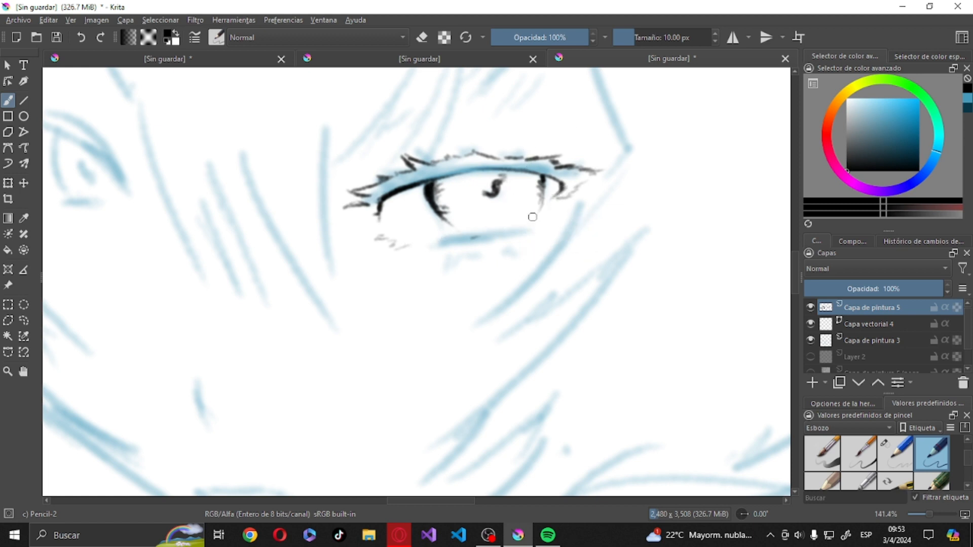
left_click_drag(539, 212, 457, 230)
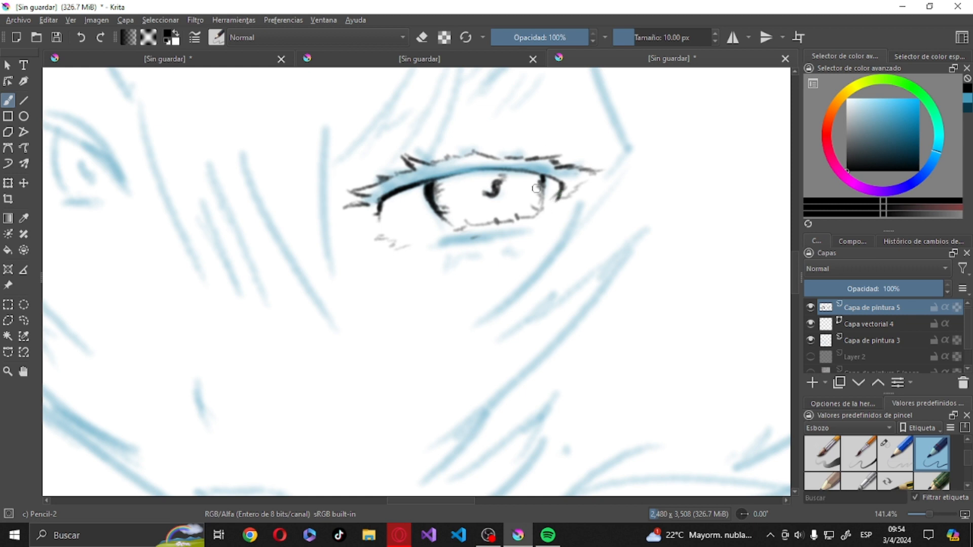
mouse_move(537, 224)
left_mouse_down()
mouse_move(545, 228)
mouse_move(498, 247)
left_mouse_up()
left_click_drag(487, 238, 413, 256)
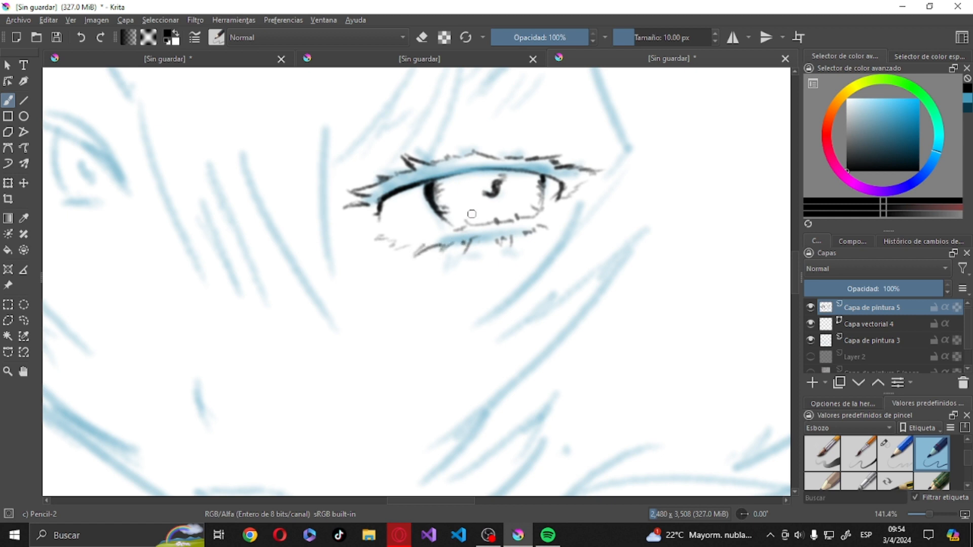
Draw the left eye's upper eyelid line, spiky outer corner, iris edge and pupil in black over the blue sketch.
key("minus")
key("minus")
key("minus")
key("minus")
key("minus")
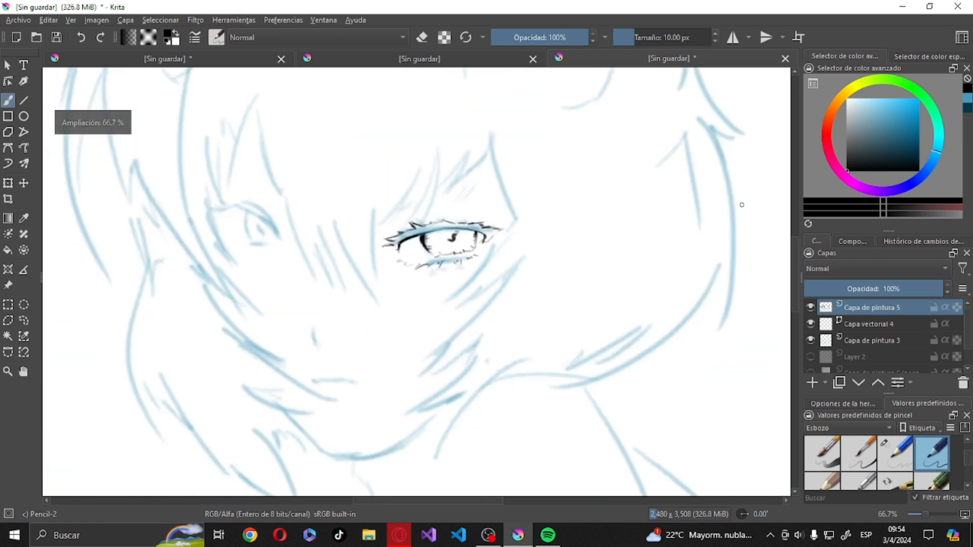
key("plus")
key("plus")
key("plus")
key("plus")
key("plus")
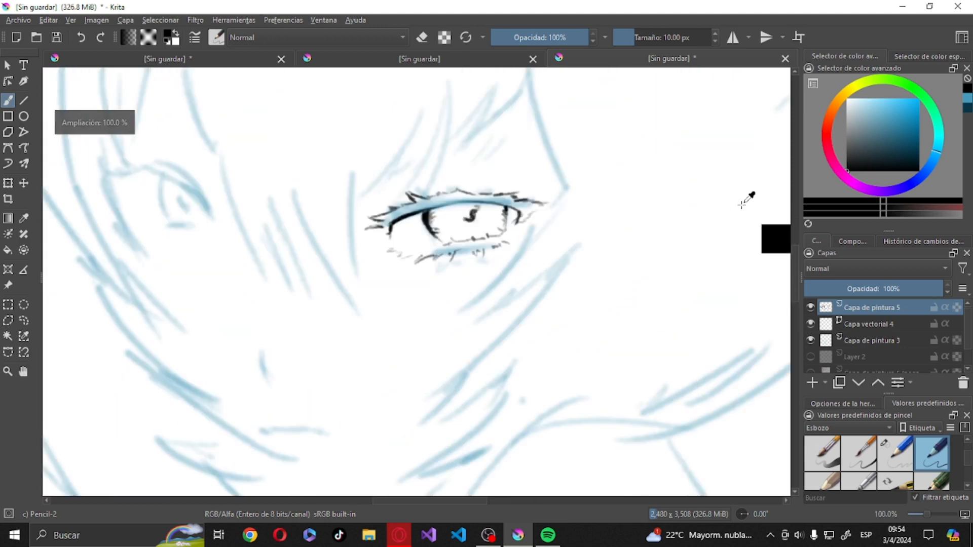
key("minus")
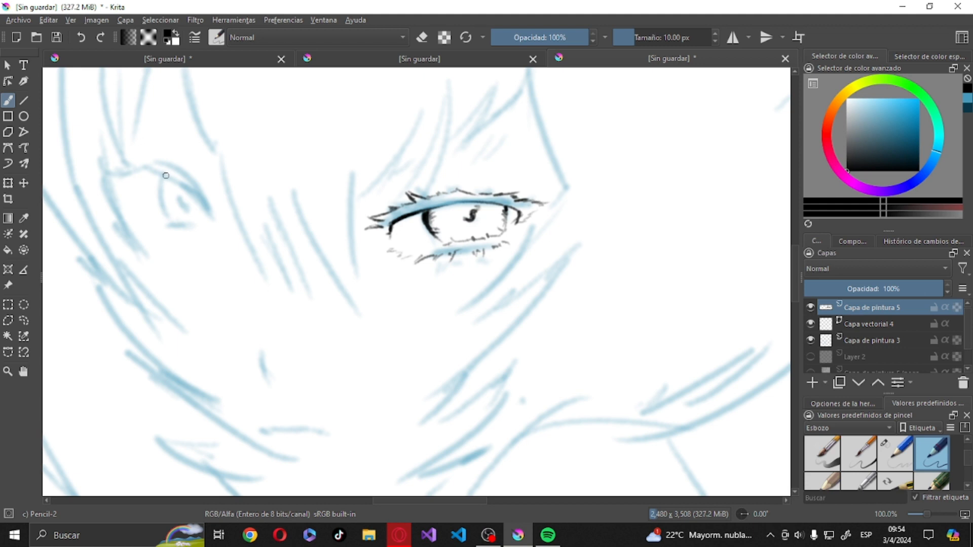
left_click_drag(163, 174, 209, 210)
mouse_move(132, 177)
left_mouse_down()
mouse_move(184, 185)
mouse_move(144, 173)
mouse_move(128, 184)
mouse_move(146, 196)
mouse_move(123, 193)
mouse_move(118, 186)
mouse_move(163, 178)
mouse_move(168, 213)
mouse_move(189, 200)
left_mouse_up()
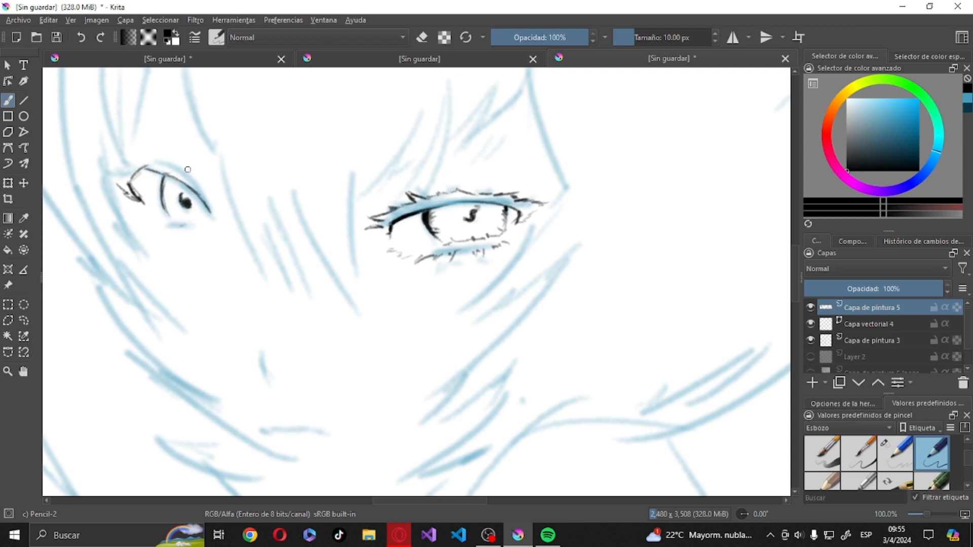
Add the left eye's lower eyelid strokes, thicken its upper lash line and extend the lashes at the outer corner.
left_click_drag(181, 227, 187, 224)
left_click_drag(178, 182, 206, 207)
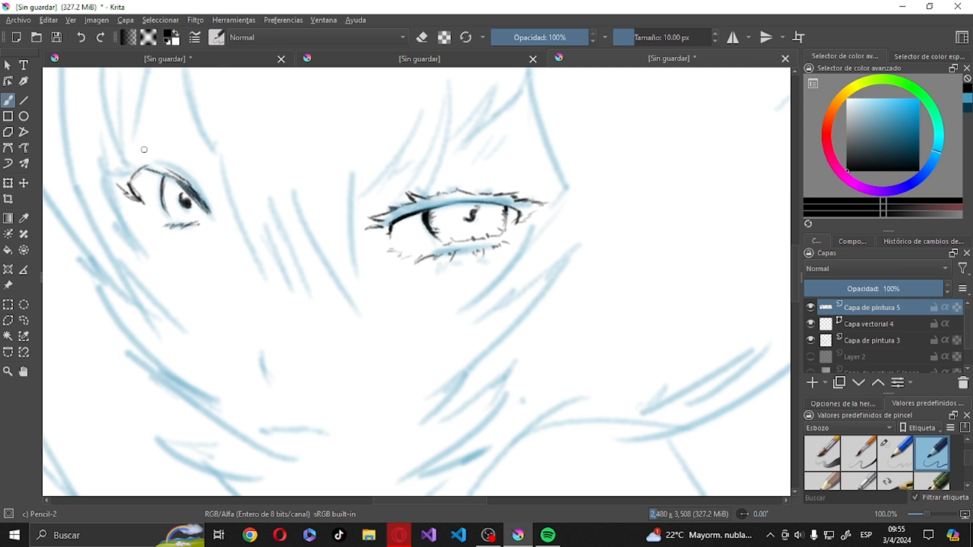
mouse_move(166, 170)
left_mouse_down()
mouse_move(134, 164)
mouse_move(122, 182)
mouse_move(104, 171)
mouse_move(119, 183)
mouse_move(115, 174)
mouse_move(131, 163)
mouse_move(164, 163)
mouse_move(192, 190)
mouse_move(166, 184)
left_mouse_up()
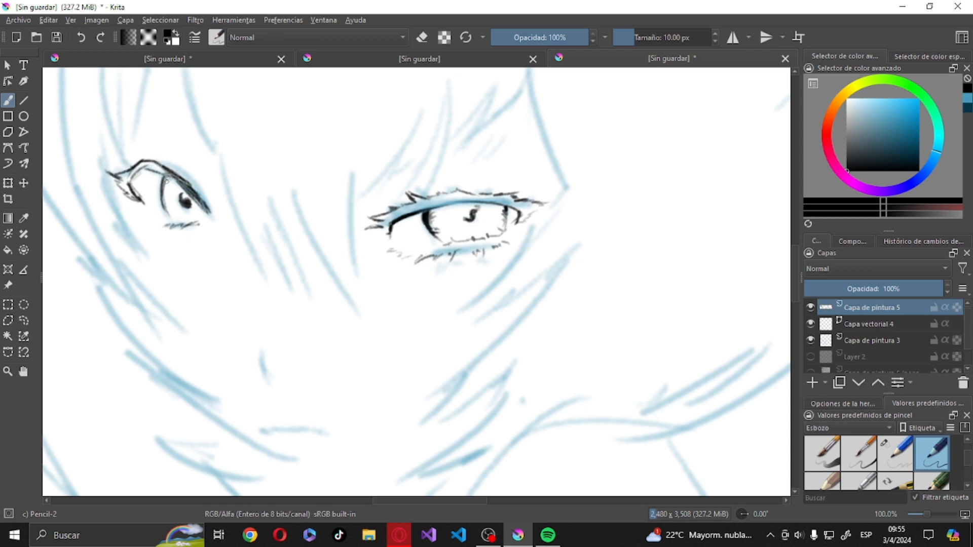
left_click_drag(149, 219, 151, 225)
Ink the small nose line in black over the blue sketch.
key("minus")
key("minus")
key("minus")
key("minus")
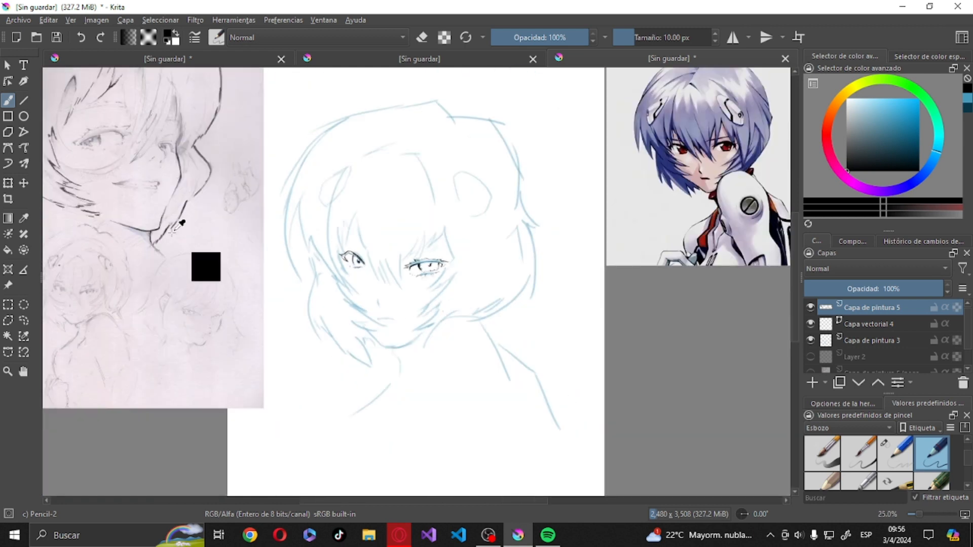
key("plus")
left_click_drag(364, 308, 369, 316)
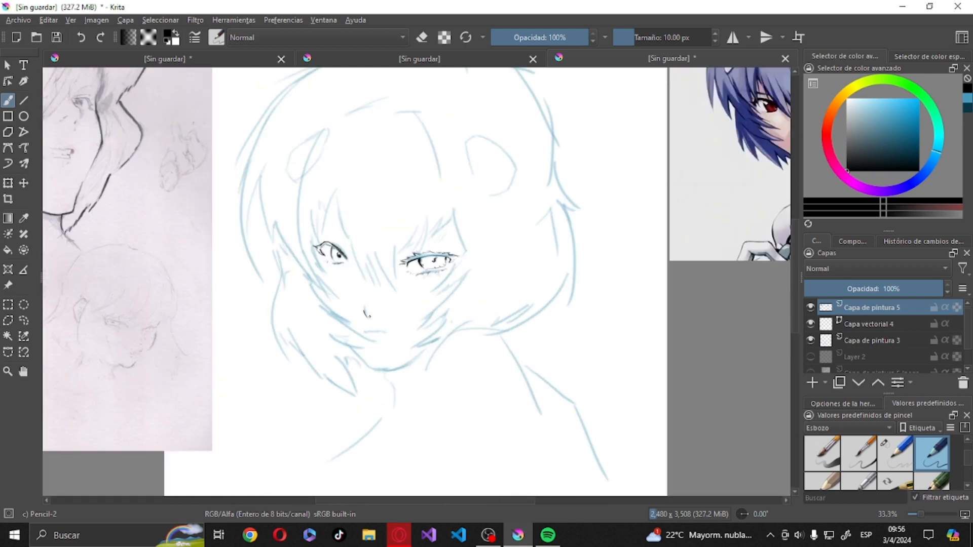
Set the brush size to 21.85 px and ink the mouth line and the chin contour.
left_click(640, 38)
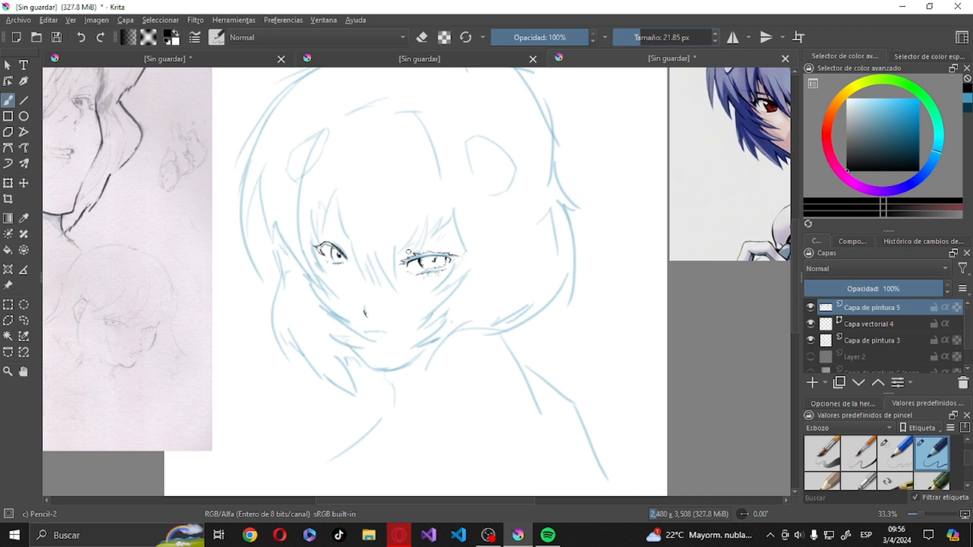
left_click_drag(363, 333, 373, 330)
mouse_move(353, 349)
left_mouse_down()
mouse_move(410, 363)
mouse_move(384, 366)
left_mouse_up()
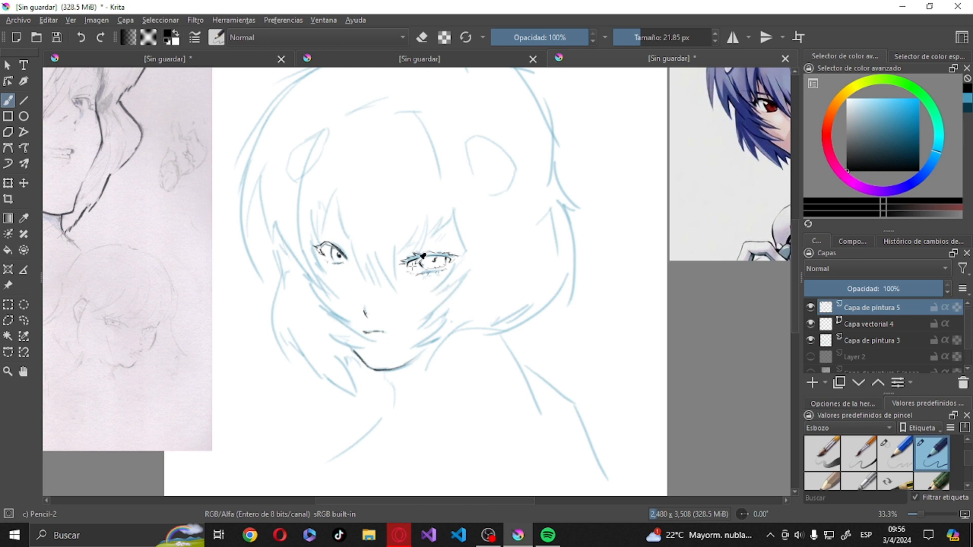
Set the brush size to 12.15 px and extend the chin contour toward the right side of the jaw.
scroll(423, 282, "up", 2)
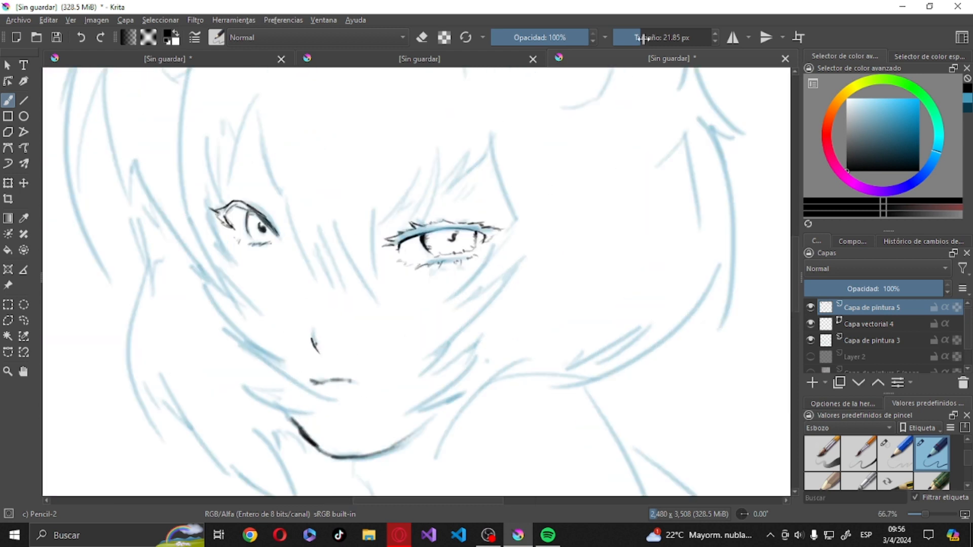
left_click_drag(643, 38, 618, 72)
left_click_drag(329, 453, 413, 437)
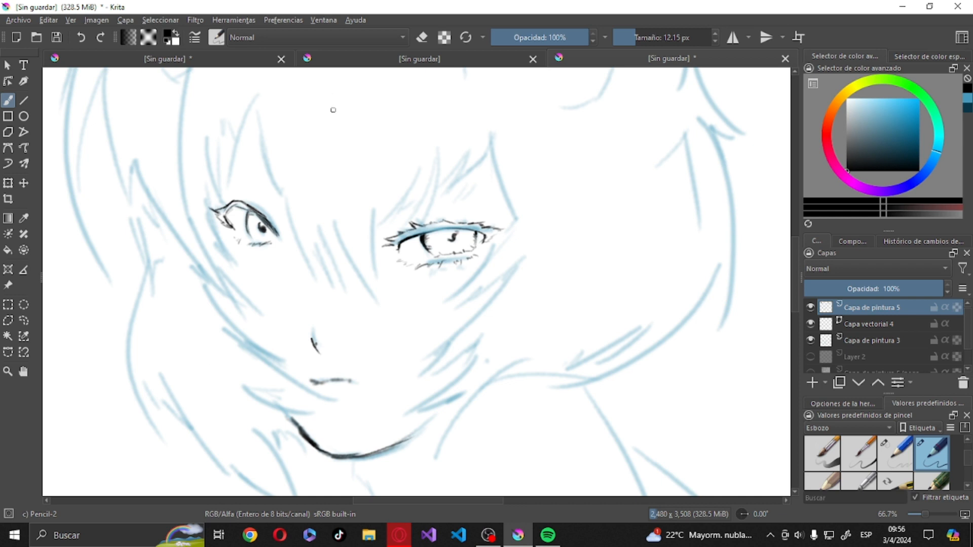
Draw the left eyebrow and the pointed bang strands falling between the eyes in black.
scroll(268, 138, "down", 2)
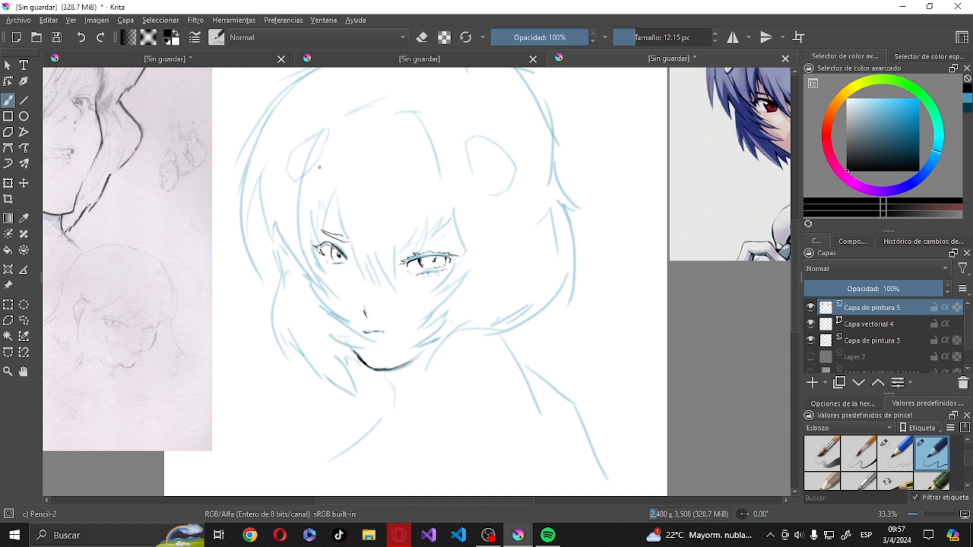
left_click_drag(337, 202, 374, 288)
left_click_drag(366, 250, 383, 292)
left_click_drag(374, 250, 394, 288)
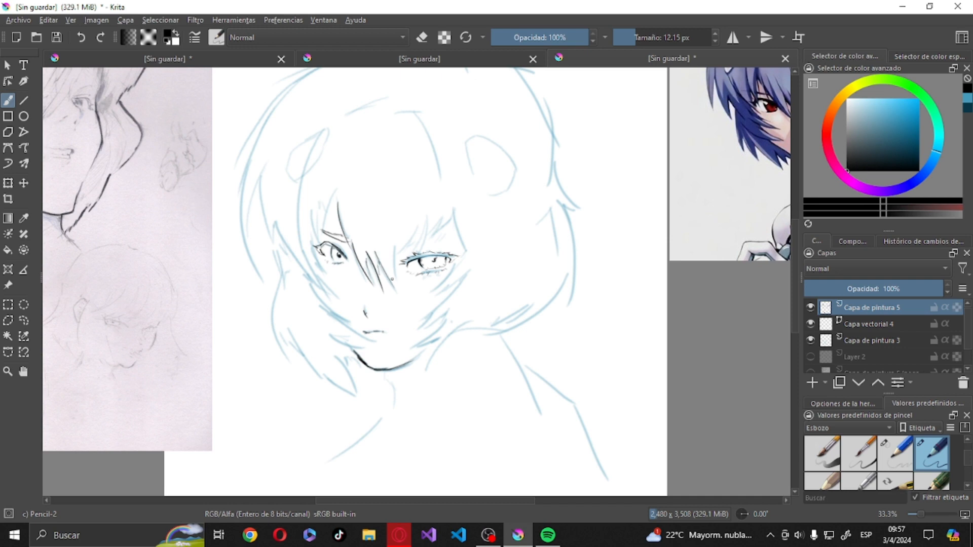